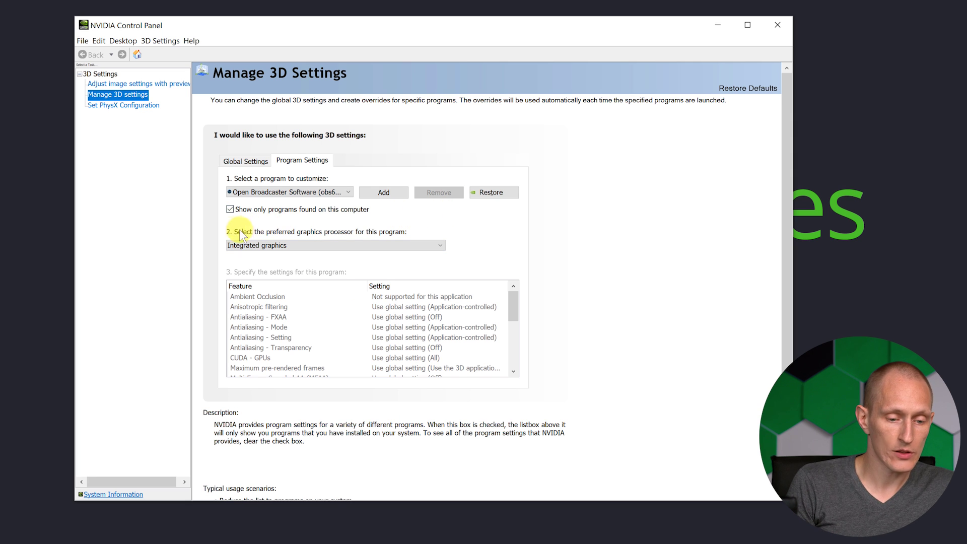
Examine the preferred graphics processor options and usage notes for Open Broadcaster Software, leaving the selection on Integrated graphics
{"action": "left_click", "coordinate": [431, 241]}
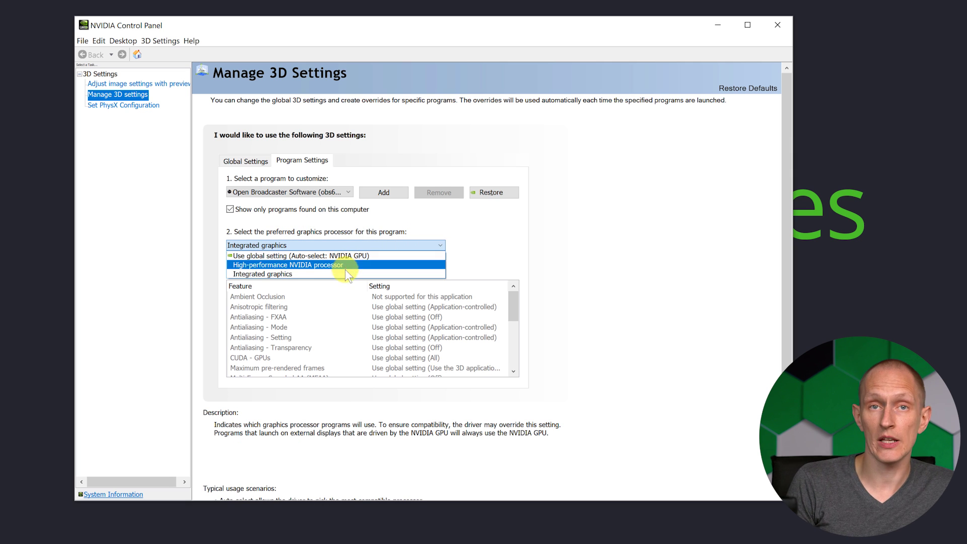
{"action": "left_click", "coordinate": [604, 279]}
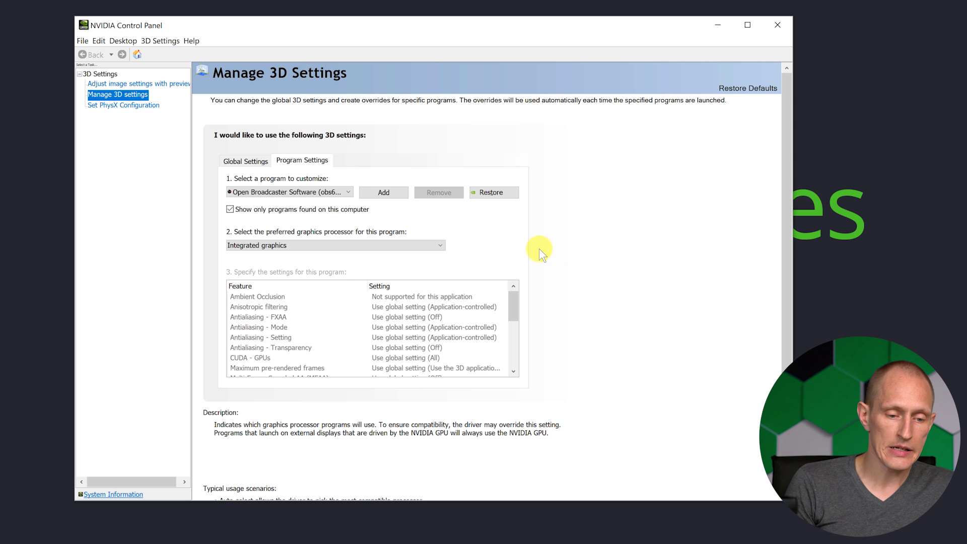
{"action": "scroll", "coordinate": [539, 249], "scroll_direction": "down", "scroll_amount": 2}
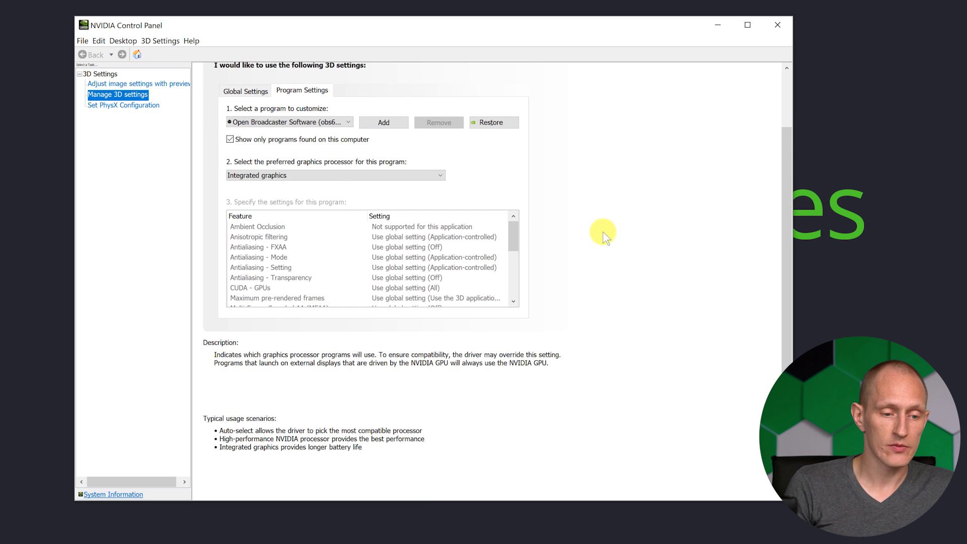
{"action": "scroll", "coordinate": [603, 232], "scroll_direction": "up", "scroll_amount": 2}
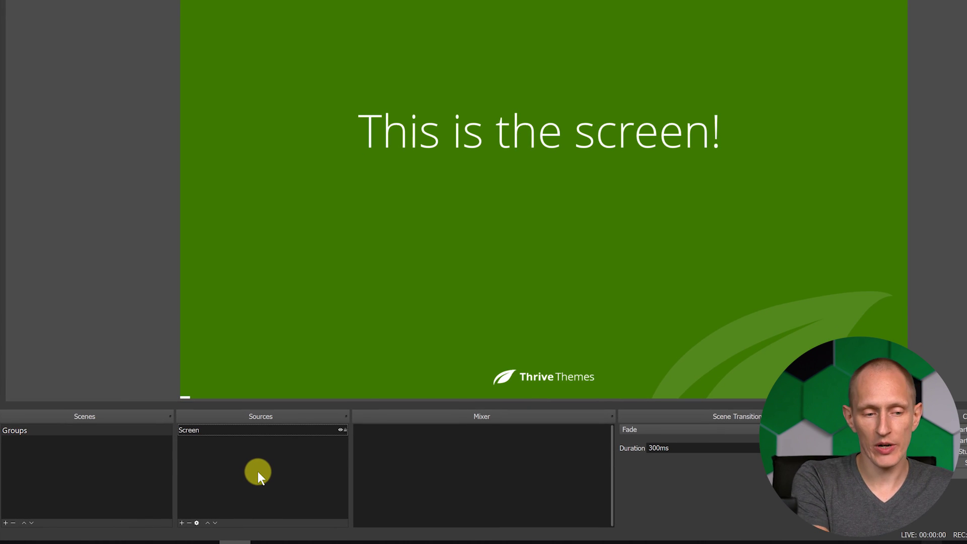
Switch to OBS and add a new Audio Output Capture source to the Groups scene, keeping its default name
{"action": "left_click", "coordinate": [206, 430]}
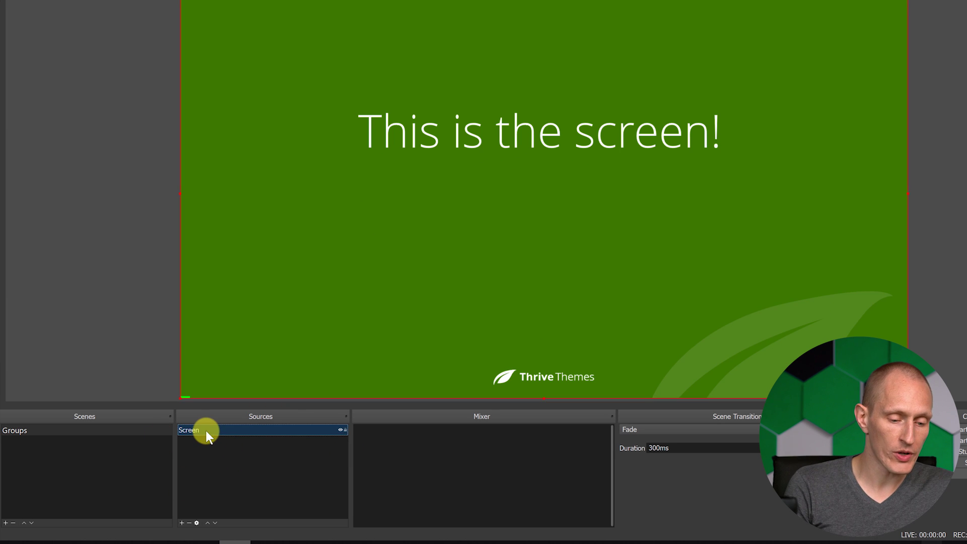
{"action": "left_click", "coordinate": [180, 521]}
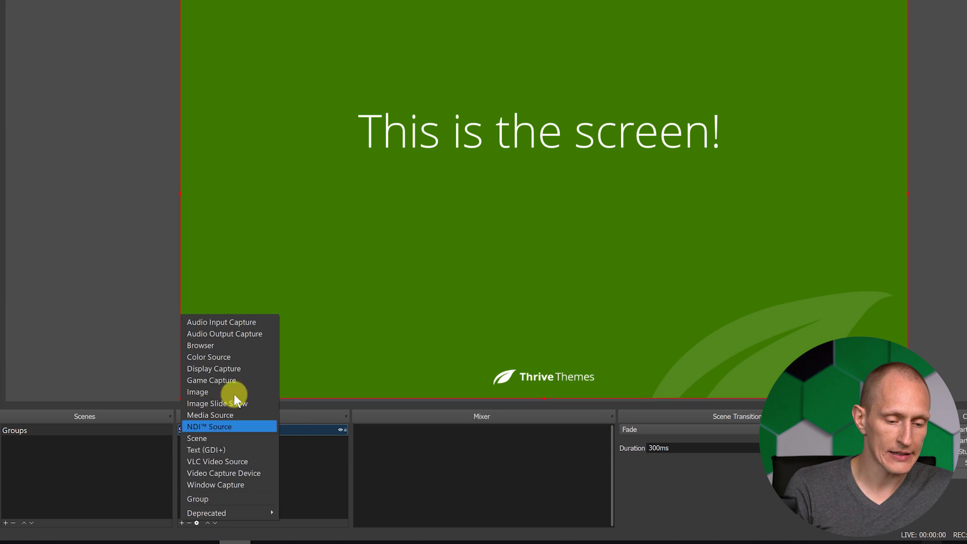
{"action": "left_click", "coordinate": [246, 333]}
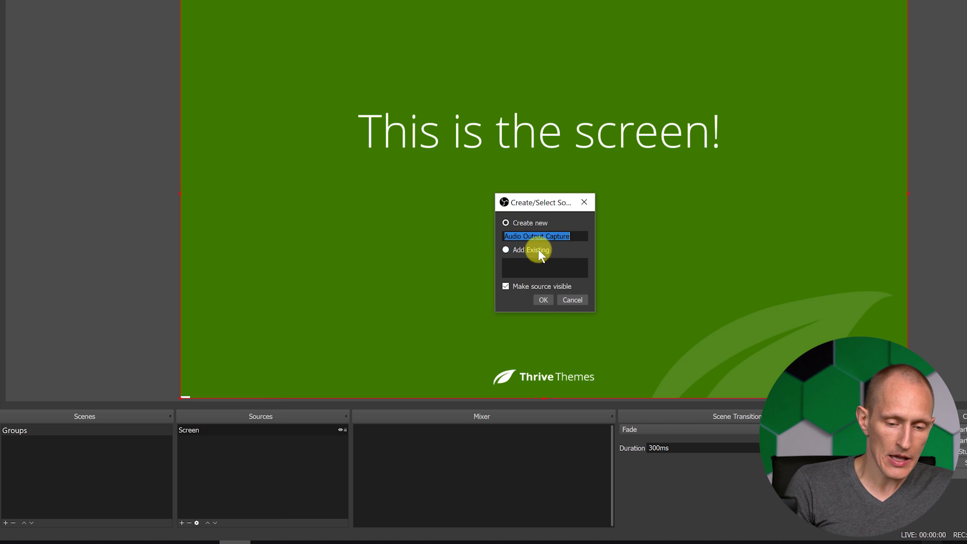
{"action": "left_click", "coordinate": [542, 301]}
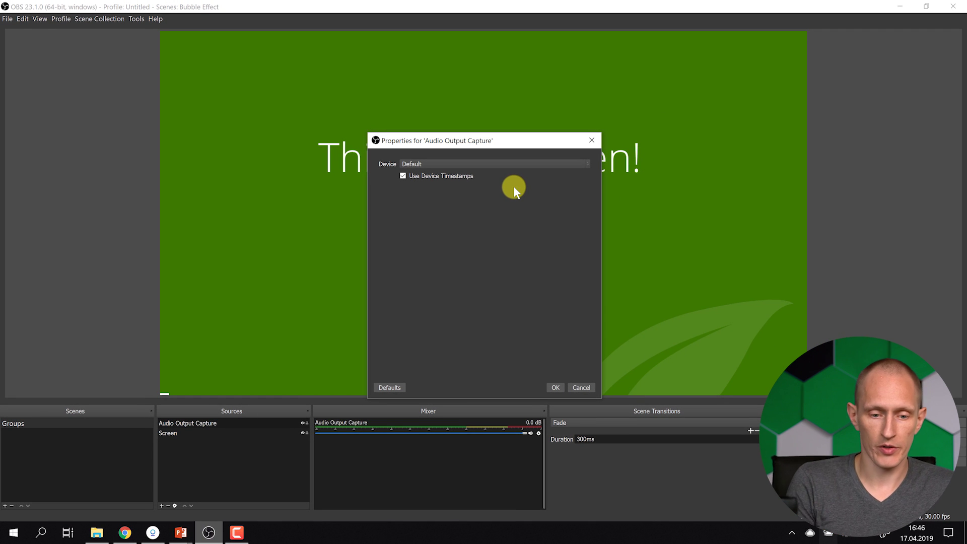
Set the audio capture device to Headphones (WH-1000XM3 Stereo) and check the system's current playback device
{"action": "left_click", "coordinate": [485, 166]}
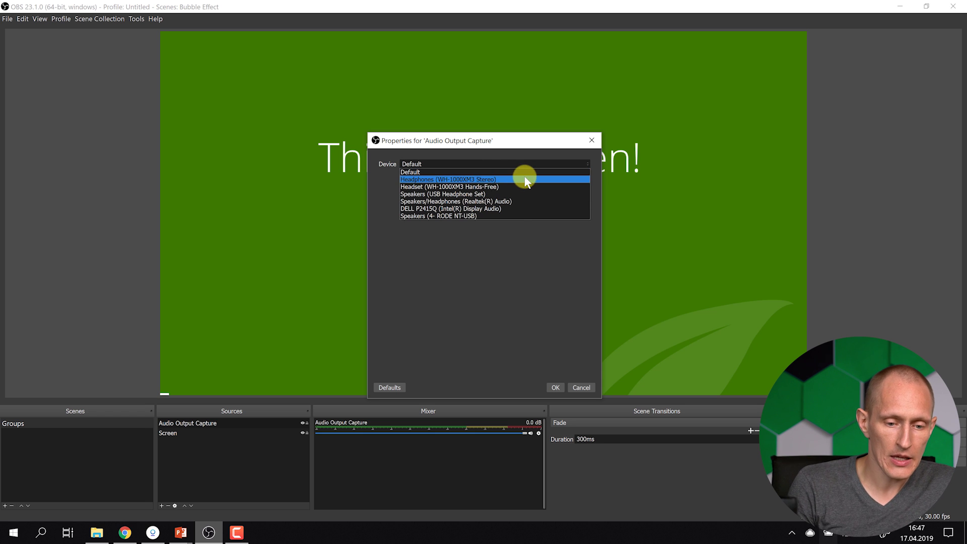
{"action": "left_click", "coordinate": [498, 181]}
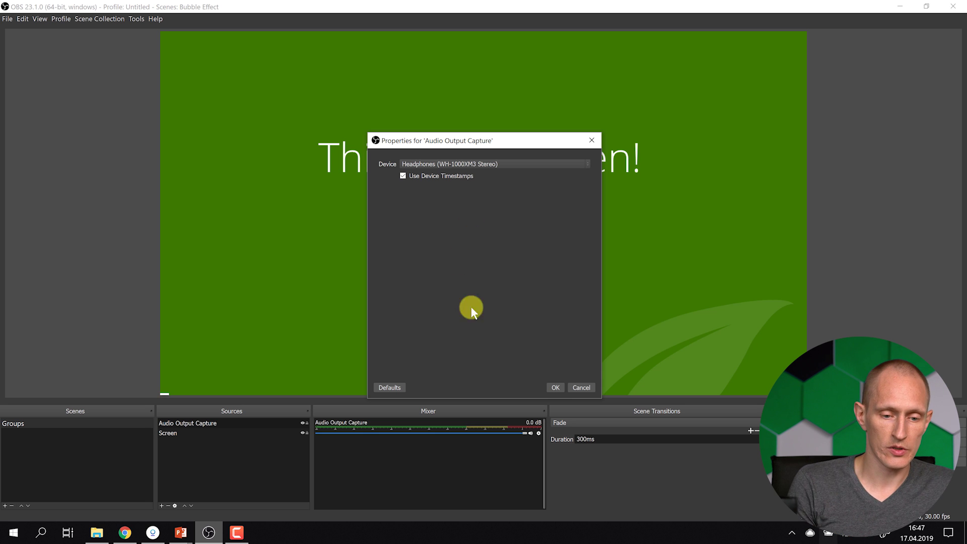
{"action": "left_click", "coordinate": [555, 388]}
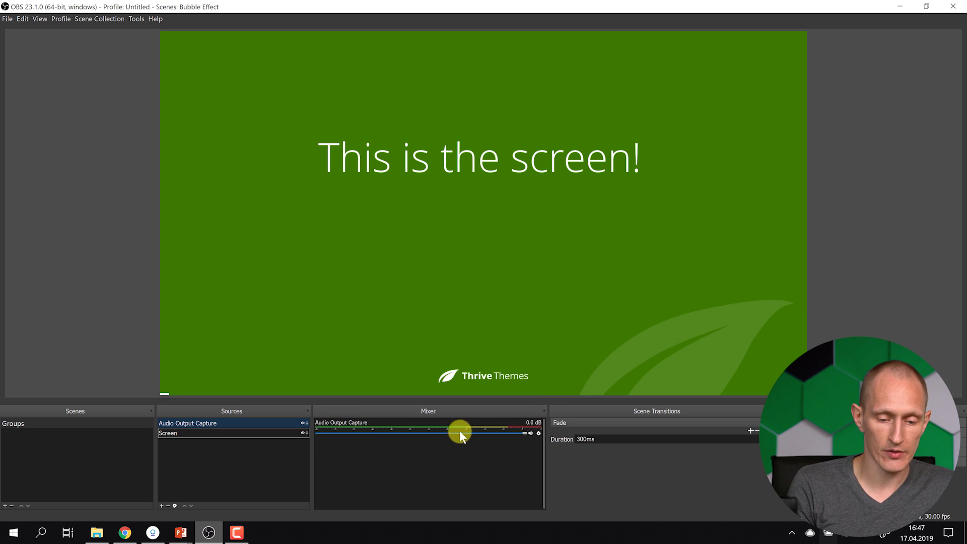
{"action": "left_click", "coordinate": [863, 533]}
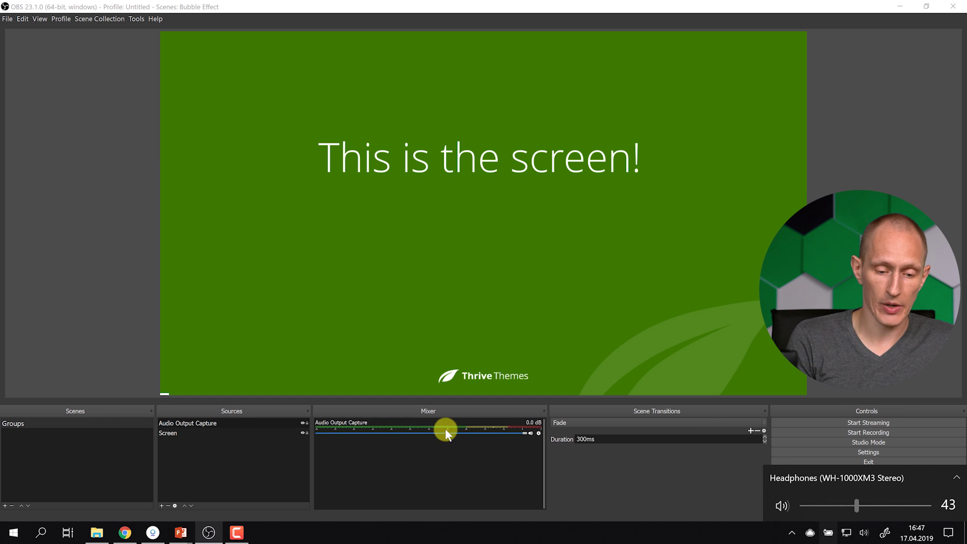
{"action": "left_click", "coordinate": [242, 445]}
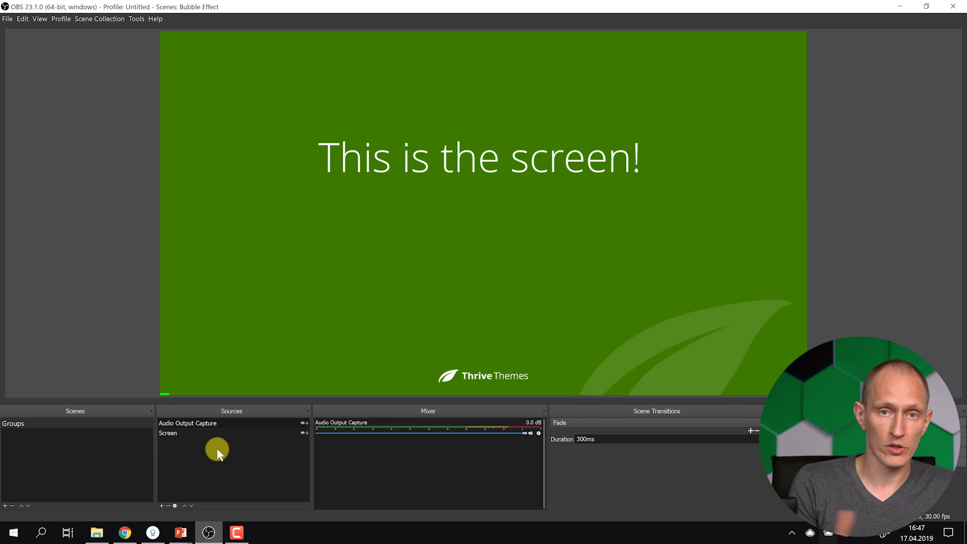
Group the Screen and Audio Output Capture sources and name the group Screen Group
{"action": "left_click", "coordinate": [167, 433]}
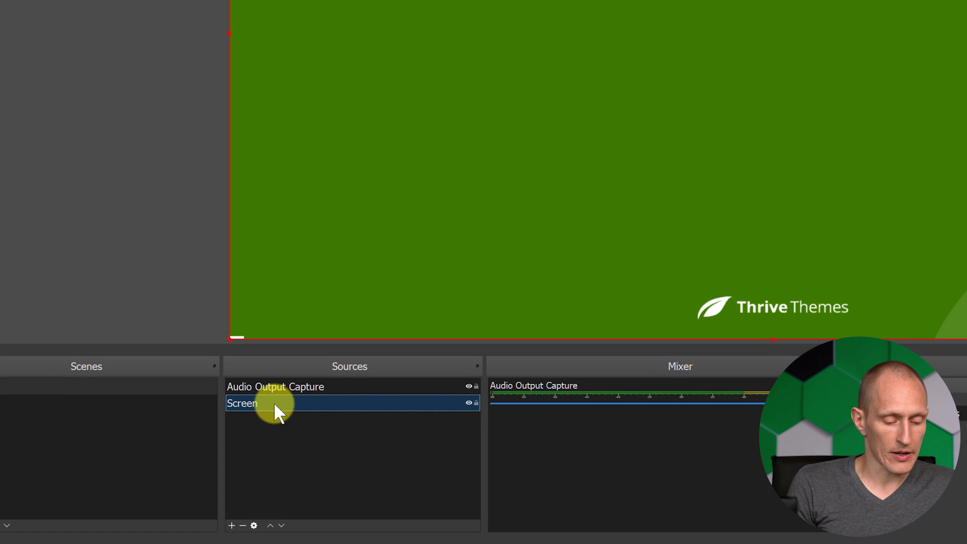
{"action": "left_click", "coordinate": [276, 390], "text": "ctrl"}
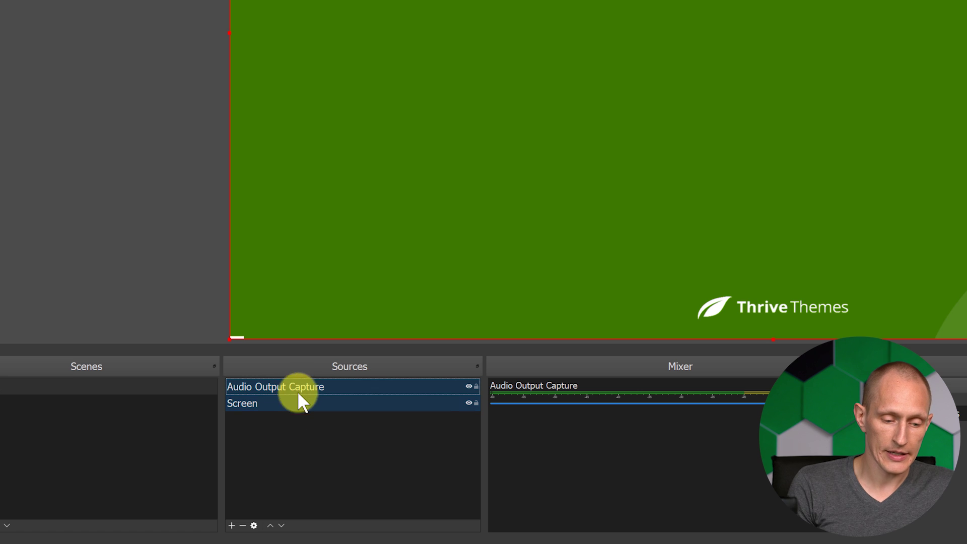
{"action": "left_click", "coordinate": [289, 406]}
{"action": "left_click", "coordinate": [313, 384], "text": "ctrl"}
{"action": "right_click", "coordinate": [312, 390]}
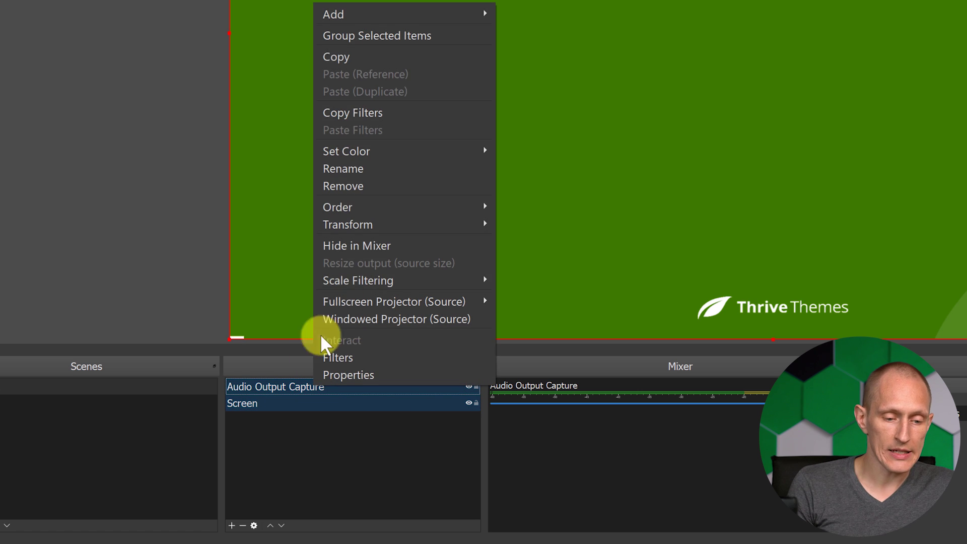
{"action": "left_click", "coordinate": [410, 38]}
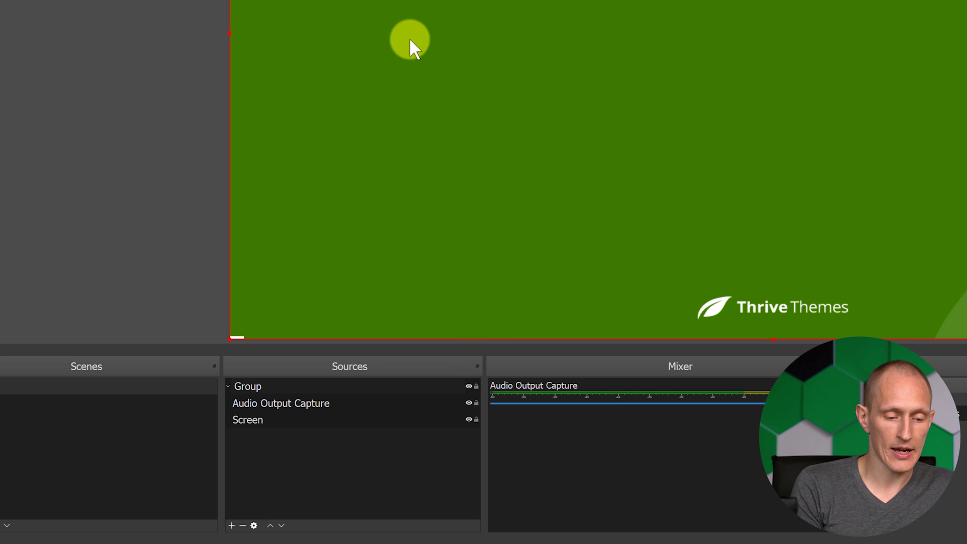
{"action": "key", "text": "ctrl+a"}
{"action": "type", "text": "Screen Group"}
{"action": "key", "text": "Return"}
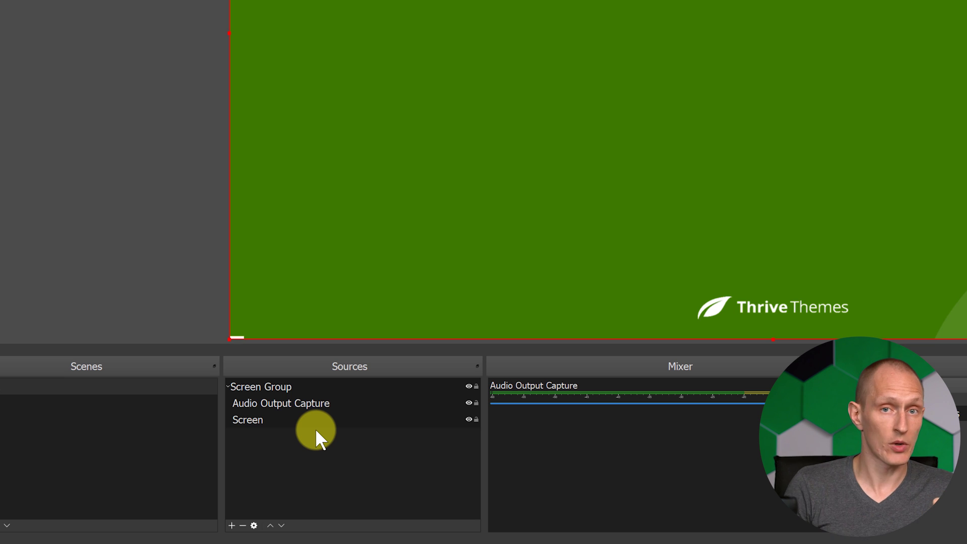
Collapse Screen Group in the sources list and clear the selection
{"action": "left_click", "coordinate": [231, 386]}
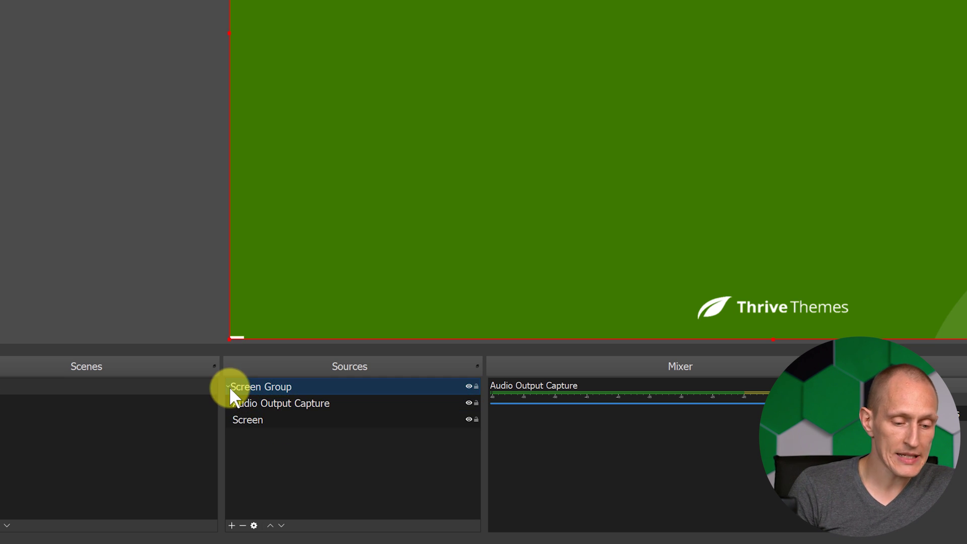
{"action": "left_click", "coordinate": [228, 386]}
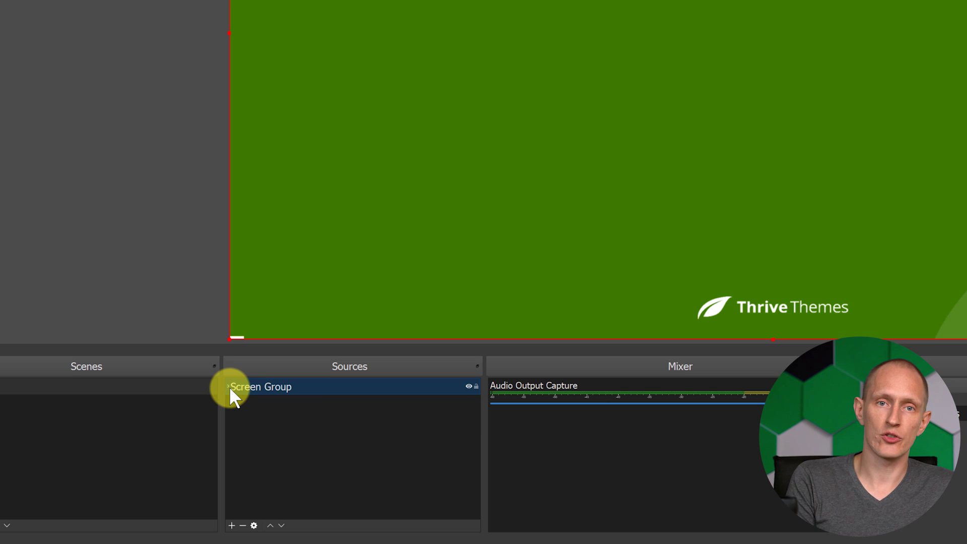
{"action": "left_click", "coordinate": [272, 432]}
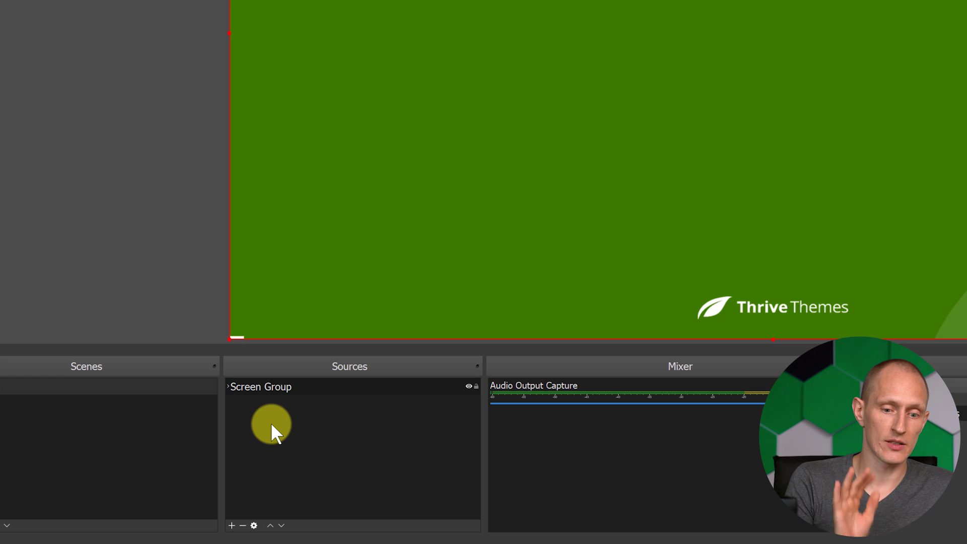
Add a new Video Capture Device source named Webcam
{"action": "left_click", "coordinate": [234, 526]}
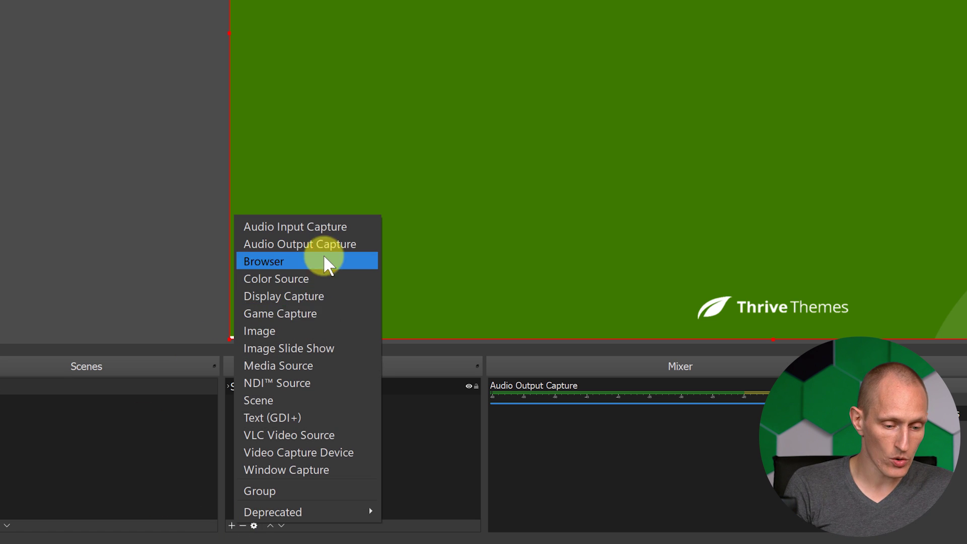
{"action": "left_click", "coordinate": [304, 453]}
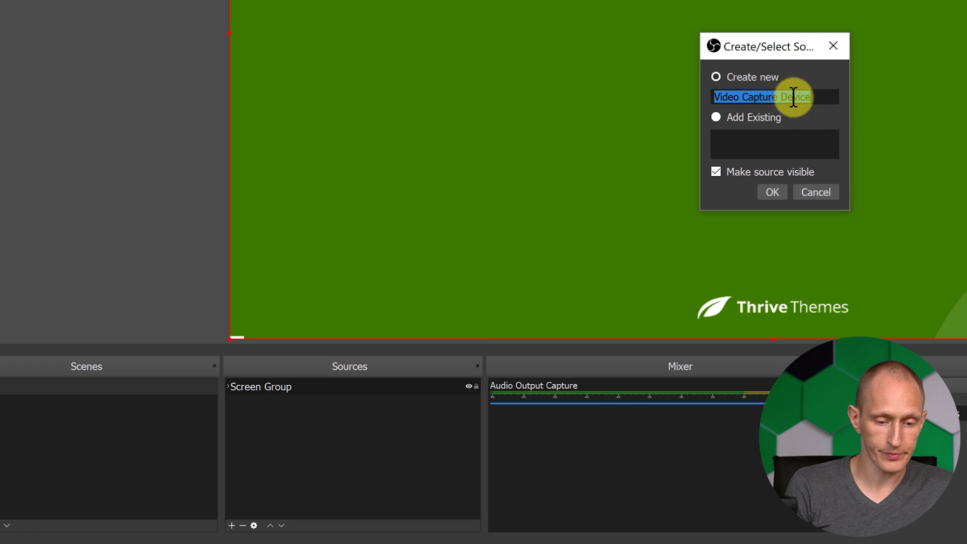
{"action": "type", "text": "Webcam"}
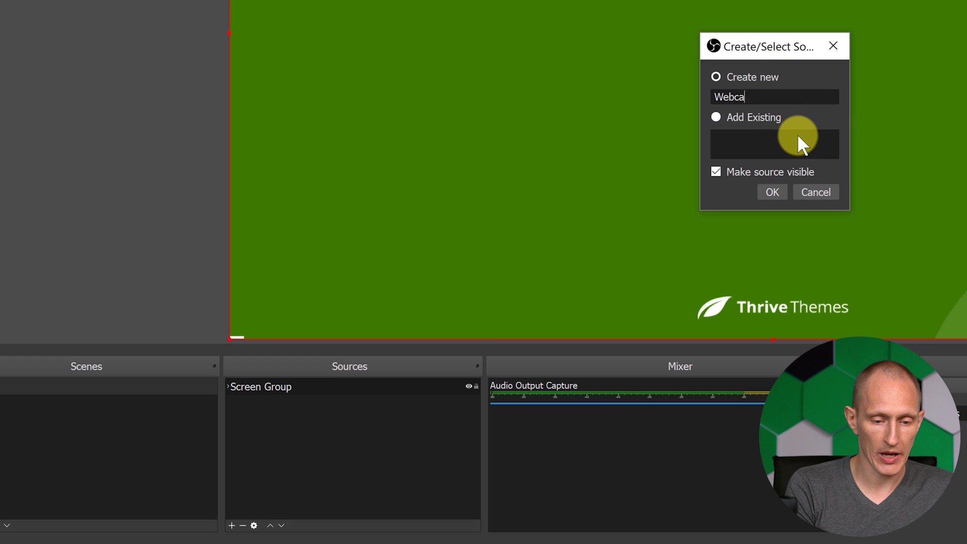
{"action": "left_click", "coordinate": [772, 194]}
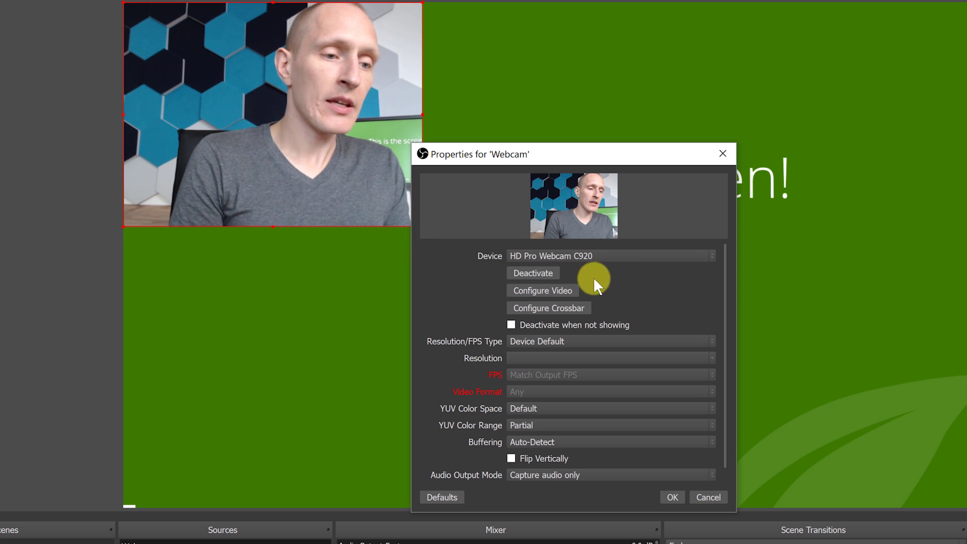
Configure the webcam with a custom resolution of 1920x1080, 30 FPS and the MJPEG video format
{"action": "left_click", "coordinate": [714, 341]}
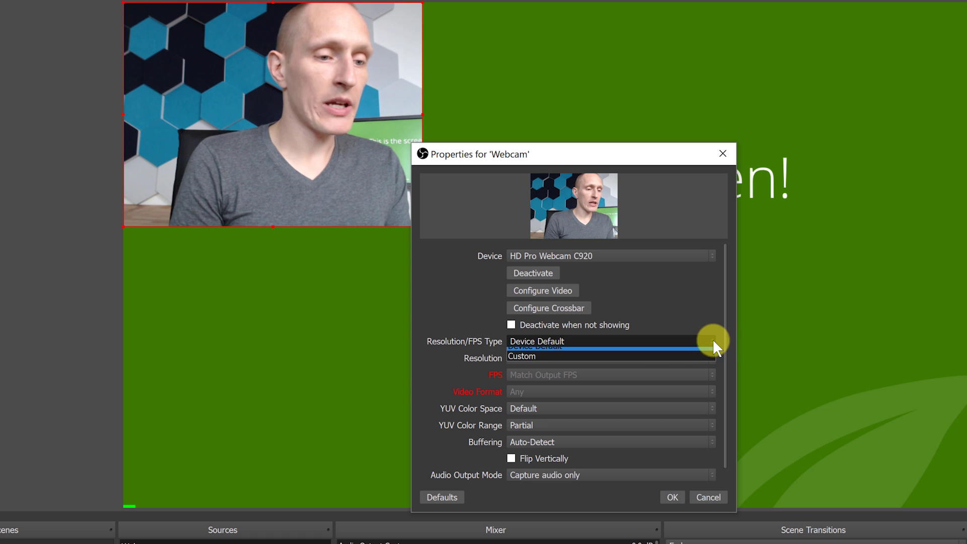
{"action": "left_click", "coordinate": [528, 364]}
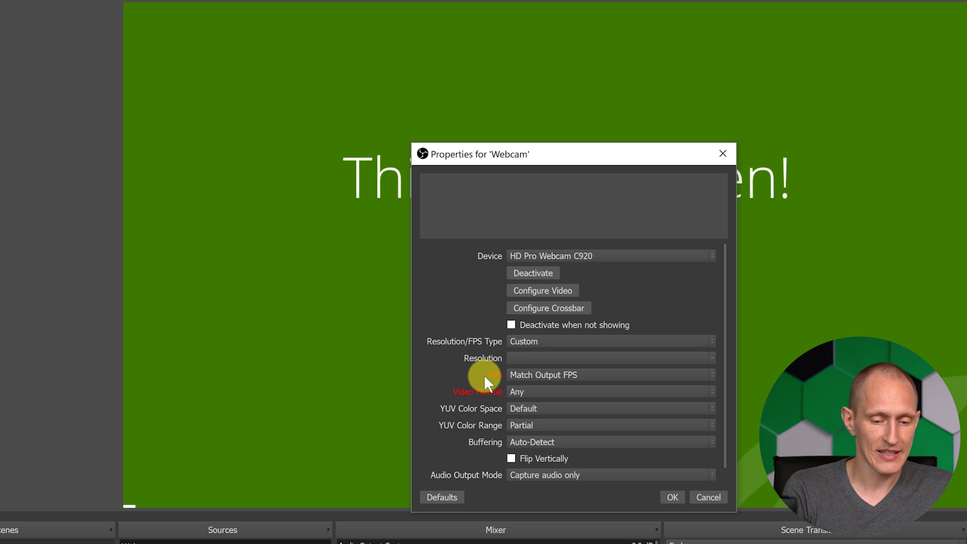
{"action": "left_click", "coordinate": [712, 358]}
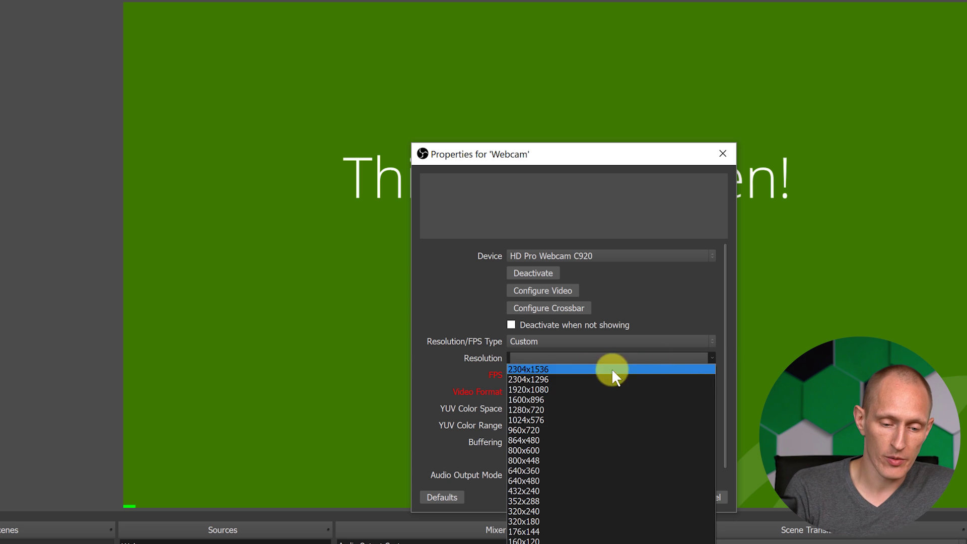
{"action": "left_click", "coordinate": [554, 390]}
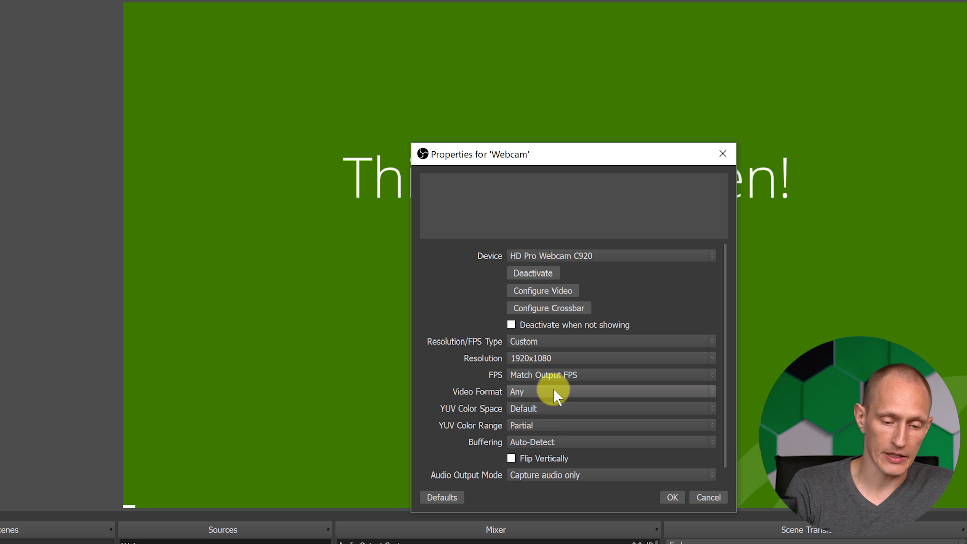
{"action": "left_click", "coordinate": [713, 376]}
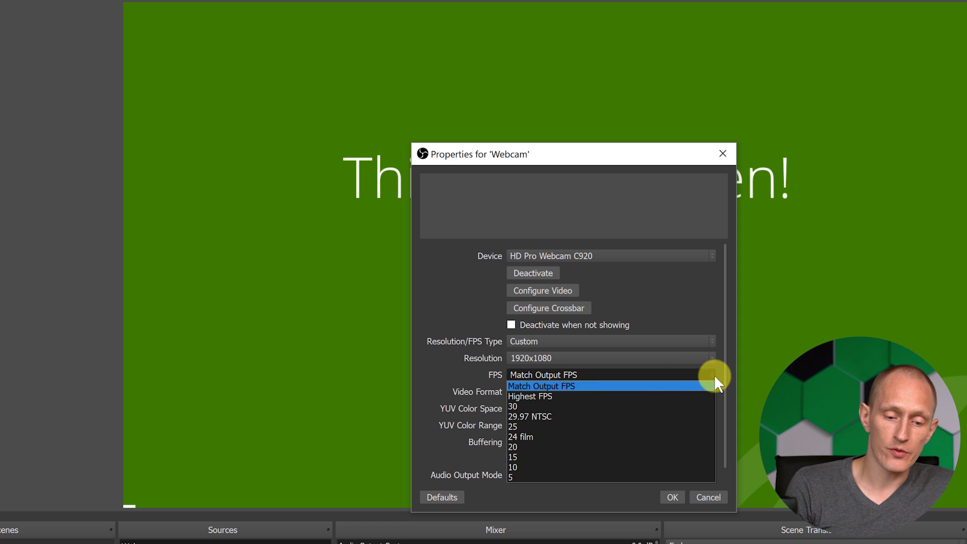
{"action": "left_click", "coordinate": [513, 405]}
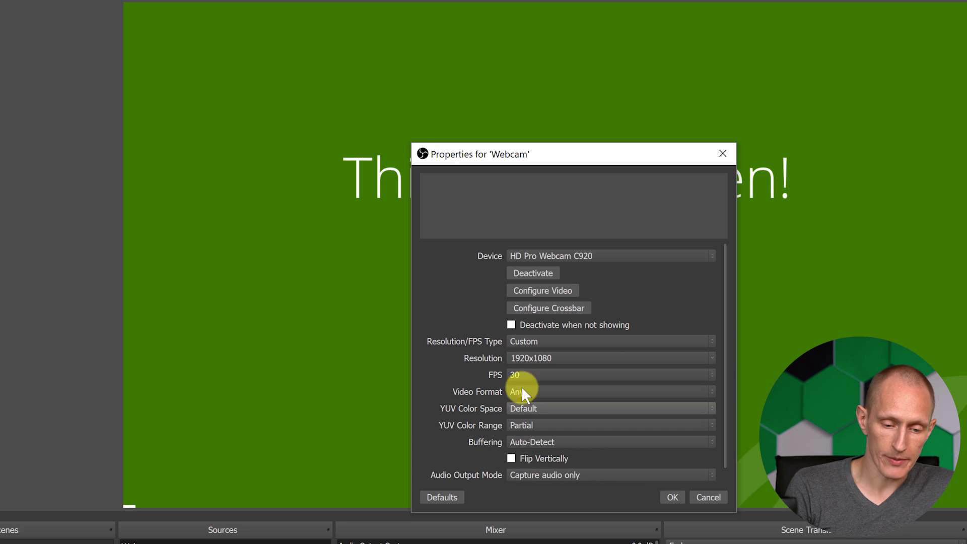
{"action": "left_click", "coordinate": [711, 390]}
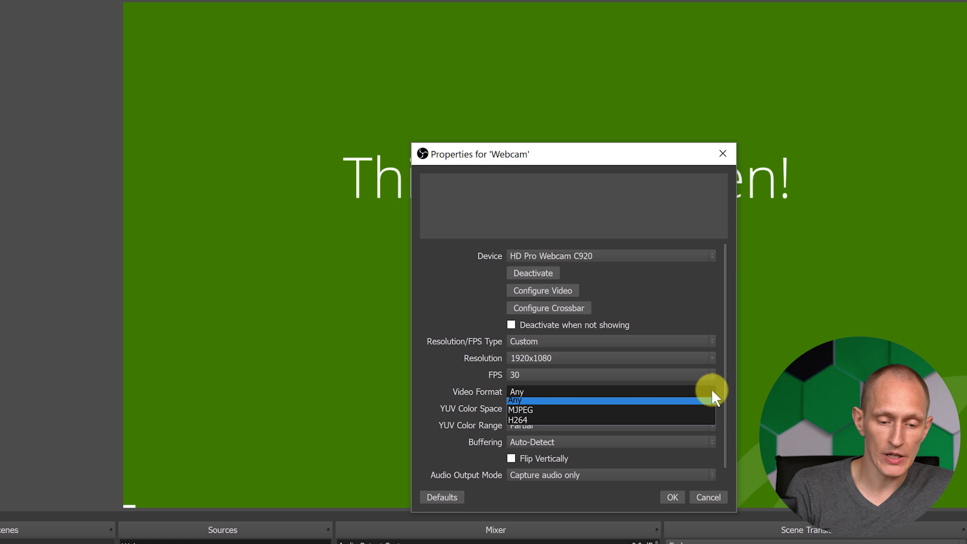
{"action": "left_click", "coordinate": [534, 411]}
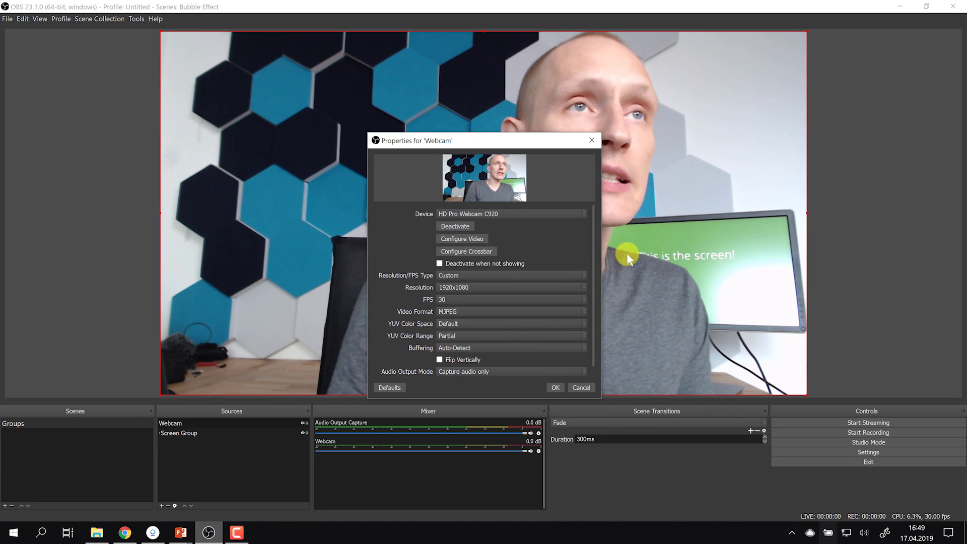
{"action": "left_click", "coordinate": [554, 387]}
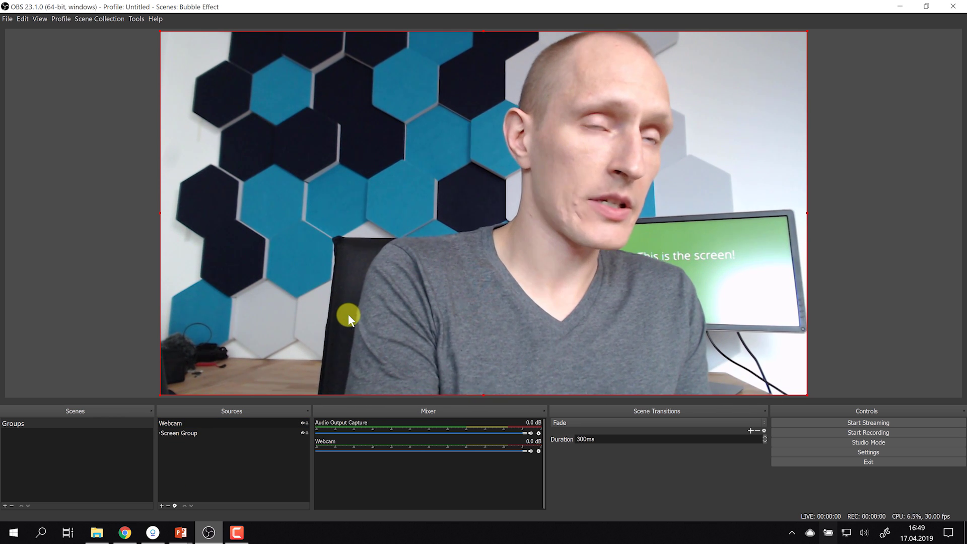
{"action": "left_click", "coordinate": [243, 423]}
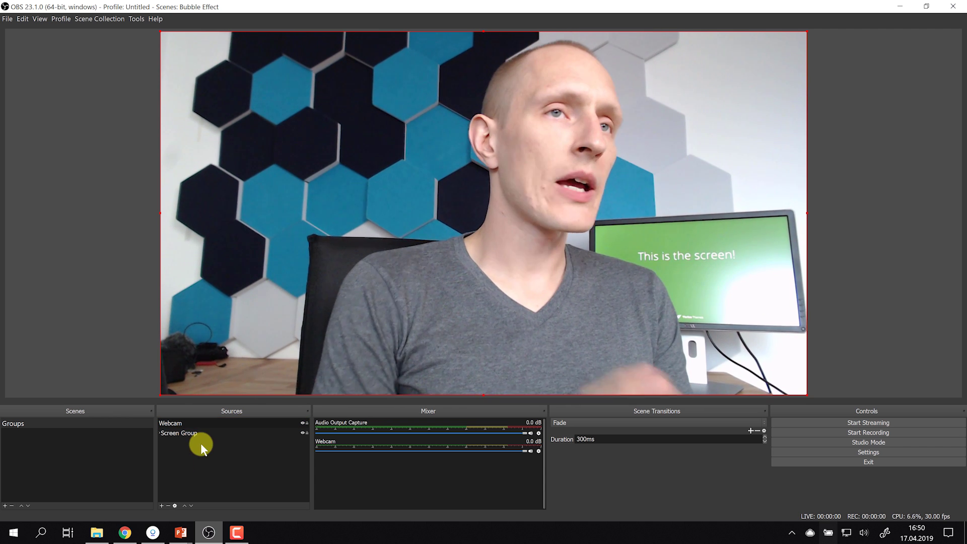
Add an Audio Input Capture source named Rode Mic using the device Microphone (4- RODE NT-USB)
{"action": "left_click", "coordinate": [161, 506]}
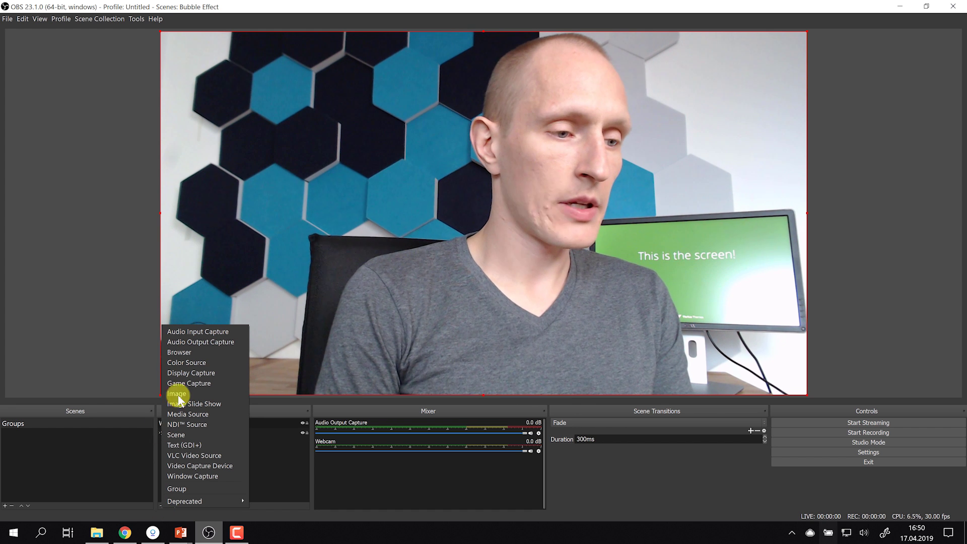
{"action": "left_click", "coordinate": [220, 332]}
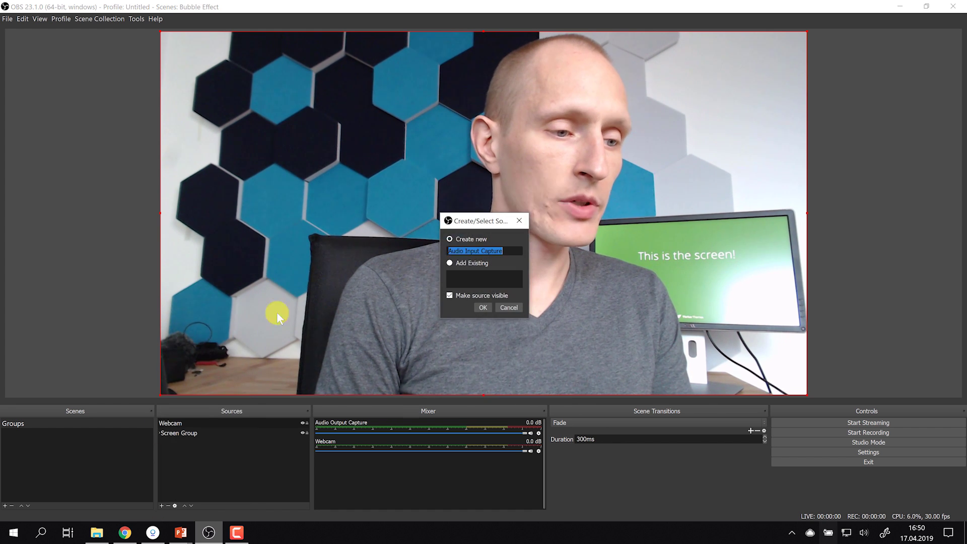
{"action": "type", "text": "Rode Mic"}
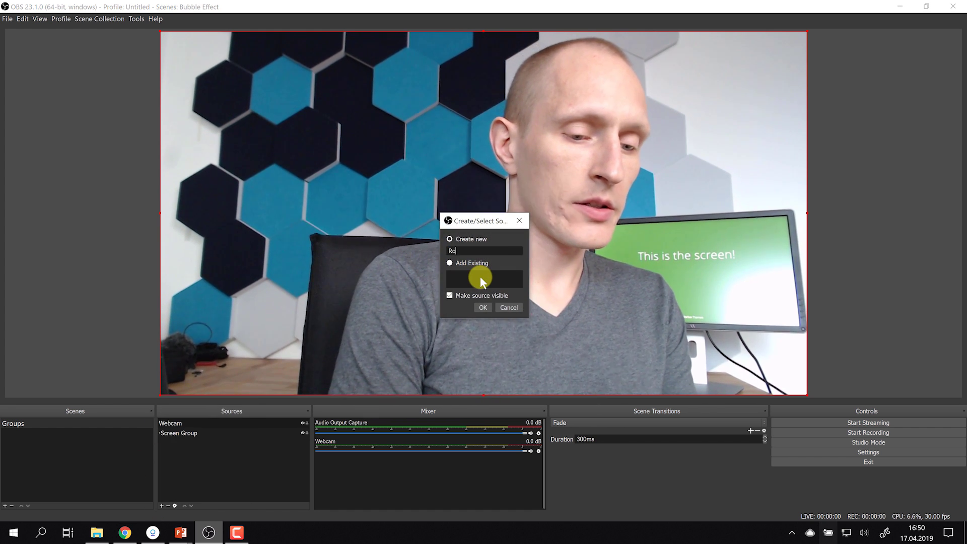
{"action": "left_click", "coordinate": [481, 306]}
{"action": "left_click", "coordinate": [448, 164]}
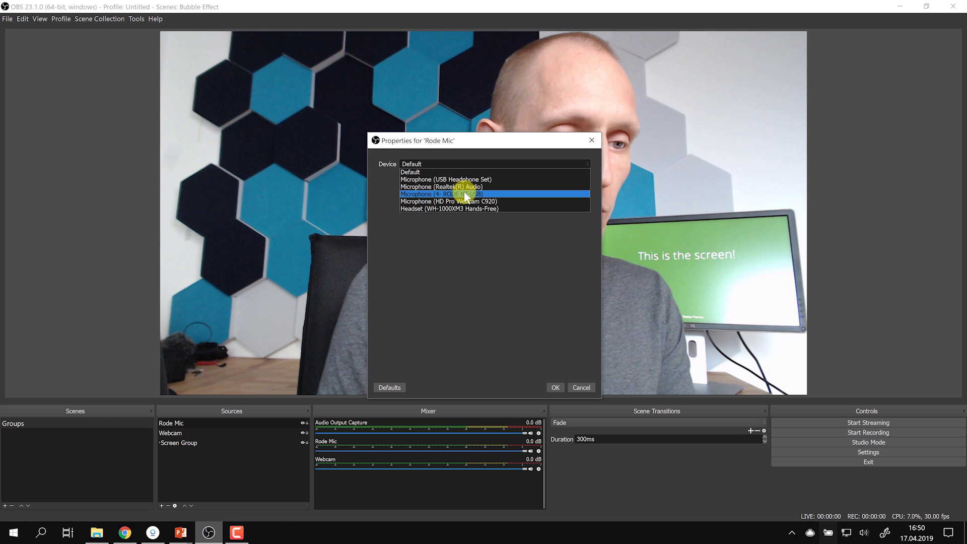
{"action": "left_click", "coordinate": [464, 195]}
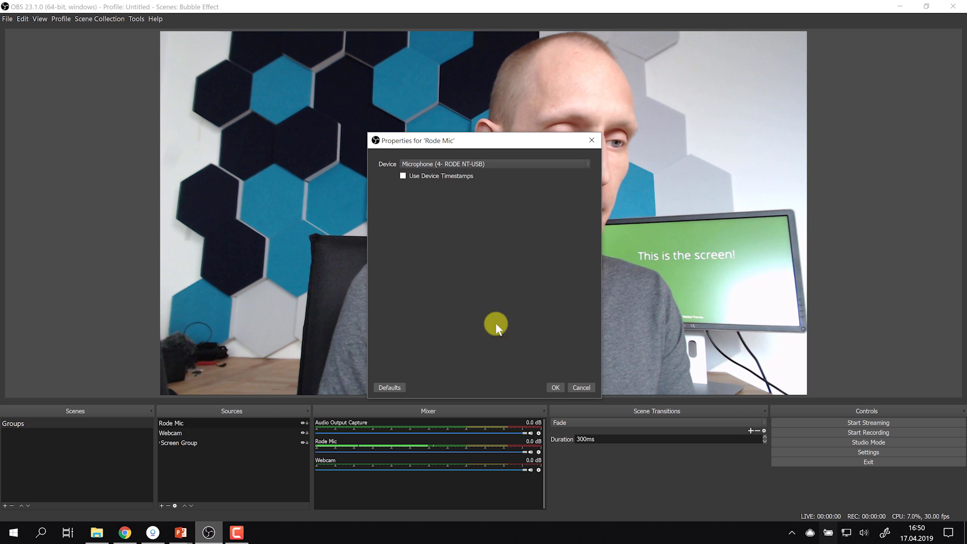
{"action": "left_click", "coordinate": [555, 387]}
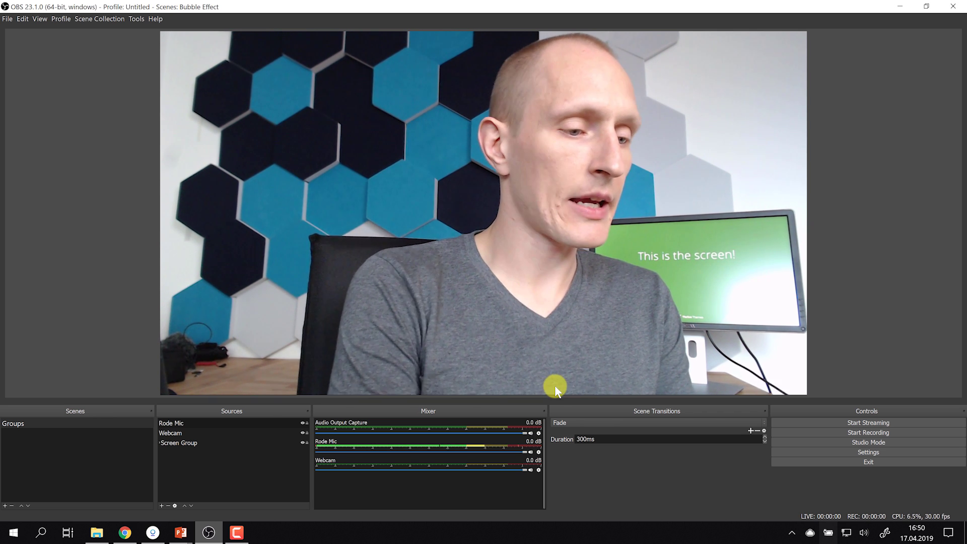
Move Webcam above Rode Mic in the sources list, then group both sources under the name Webcam Full
{"action": "left_click", "coordinate": [186, 434]}
{"action": "left_click_drag", "start_coordinate": [186, 433], "coordinate": [187, 419]}
{"action": "left_click", "coordinate": [180, 434]}
{"action": "right_click", "coordinate": [204, 422]}
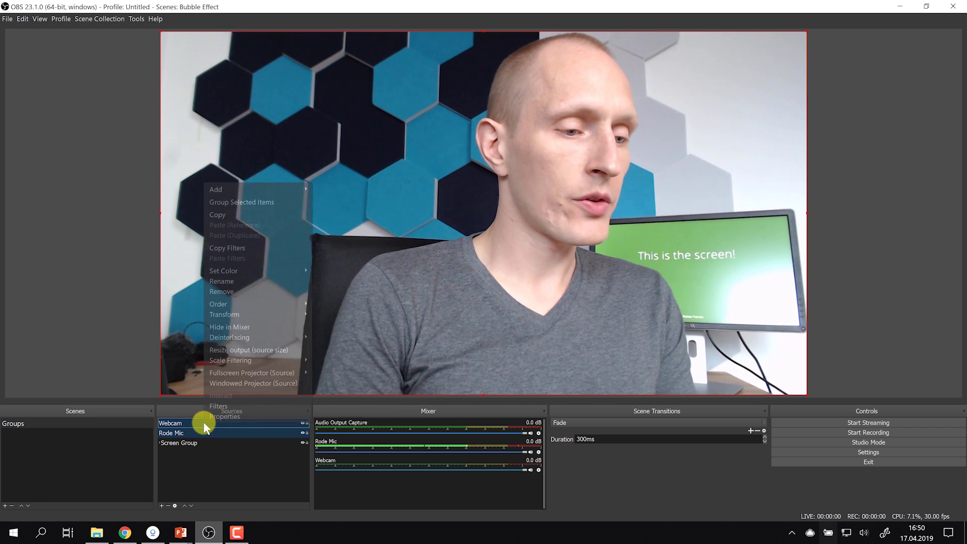
{"action": "left_click", "coordinate": [261, 204]}
{"action": "key", "text": "ctrl+a"}
{"action": "type", "text": "Webcam Full"}
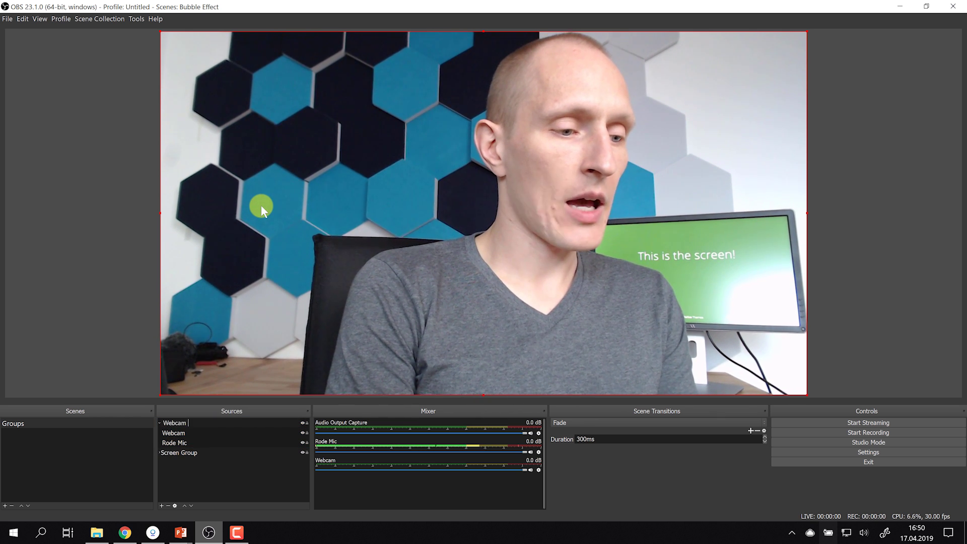
{"action": "key", "text": "Return"}
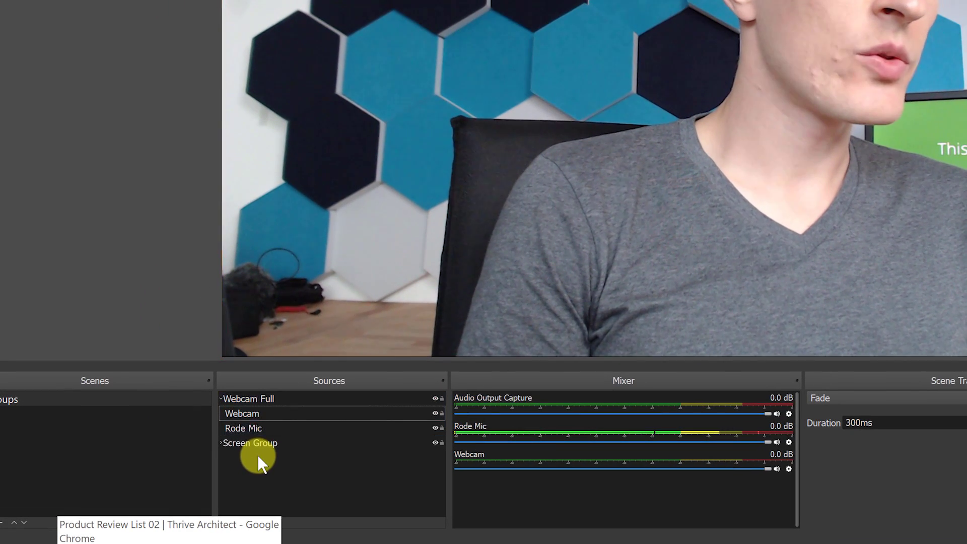
Collapse the Webcam Full group, copy it and paste it as a duplicate in the same scene
{"action": "left_click", "coordinate": [187, 420]}
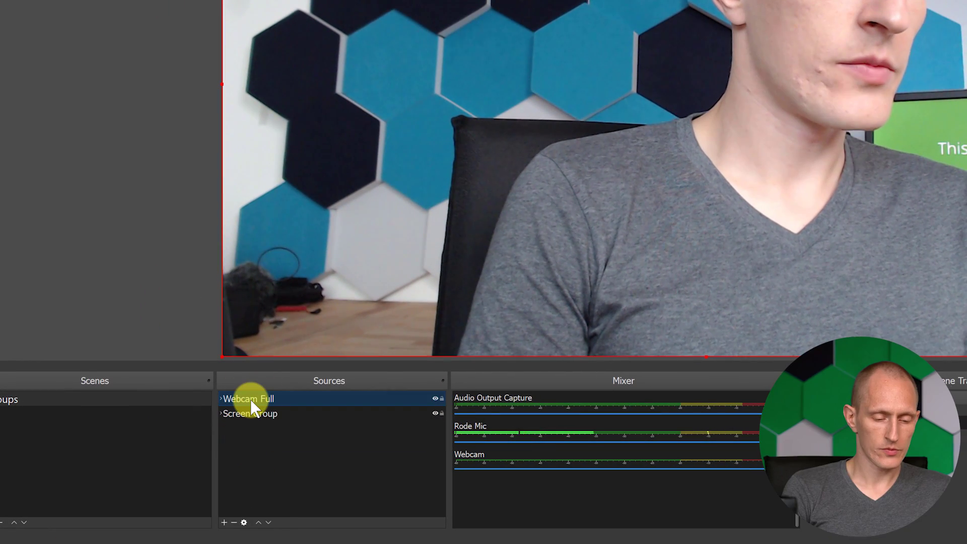
{"action": "right_click", "coordinate": [250, 399]}
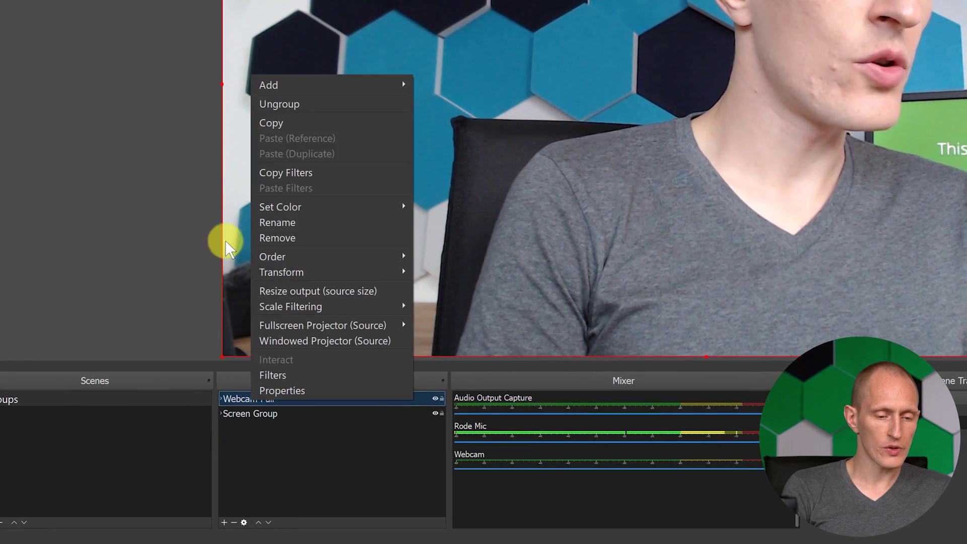
{"action": "left_click", "coordinate": [278, 118]}
{"action": "right_click", "coordinate": [283, 459]}
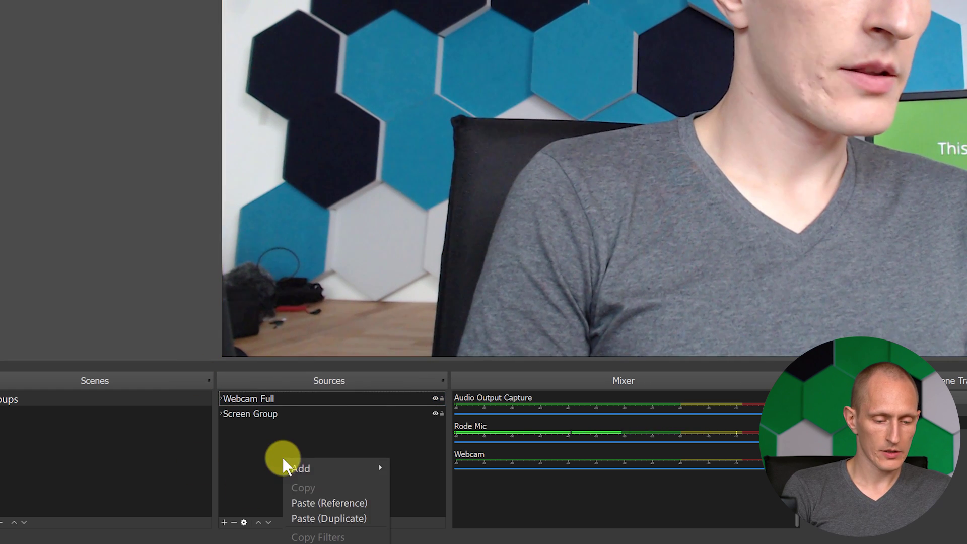
{"action": "left_click", "coordinate": [360, 518]}
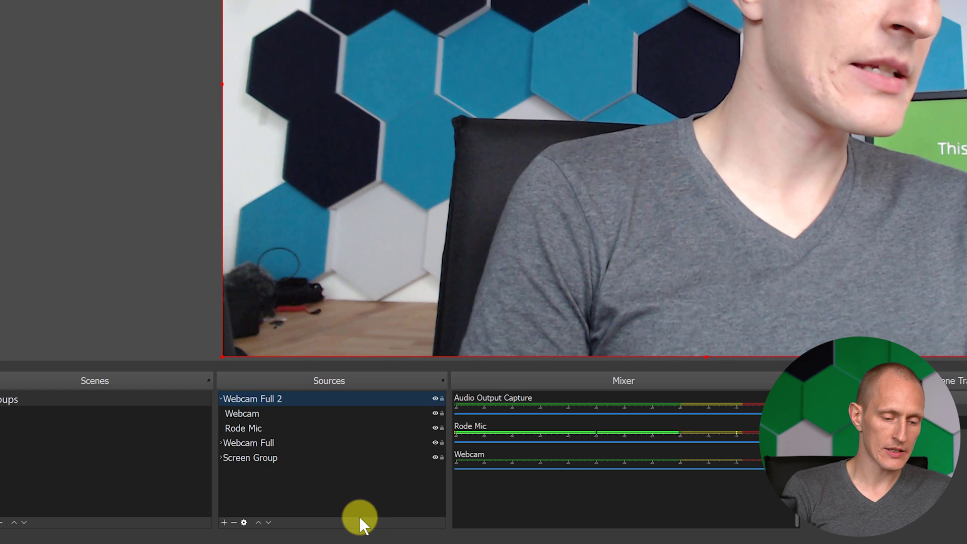
Rename the duplicated webcam group to Webcam Bubble
{"action": "double_click", "coordinate": [281, 397]}
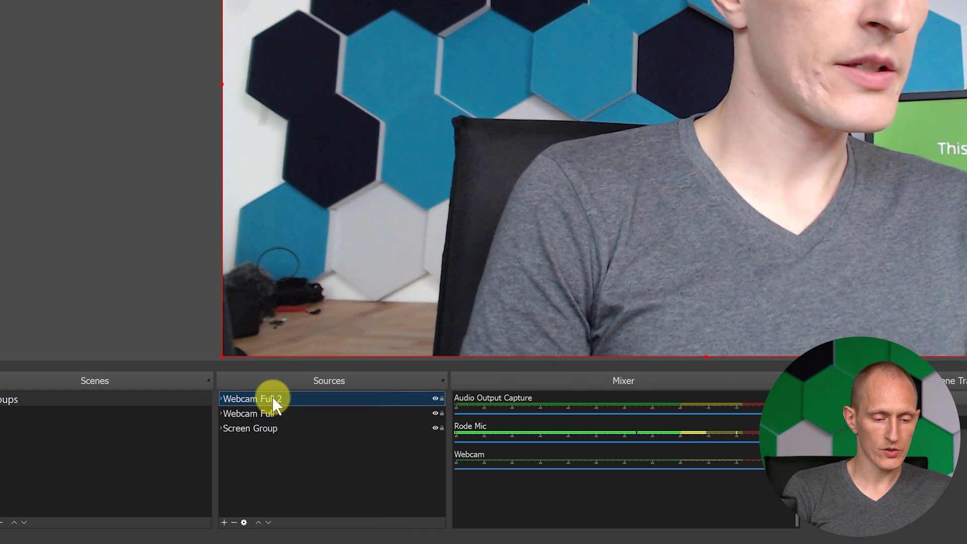
{"action": "double_click", "coordinate": [272, 397]}
{"action": "right_click", "coordinate": [270, 397]}
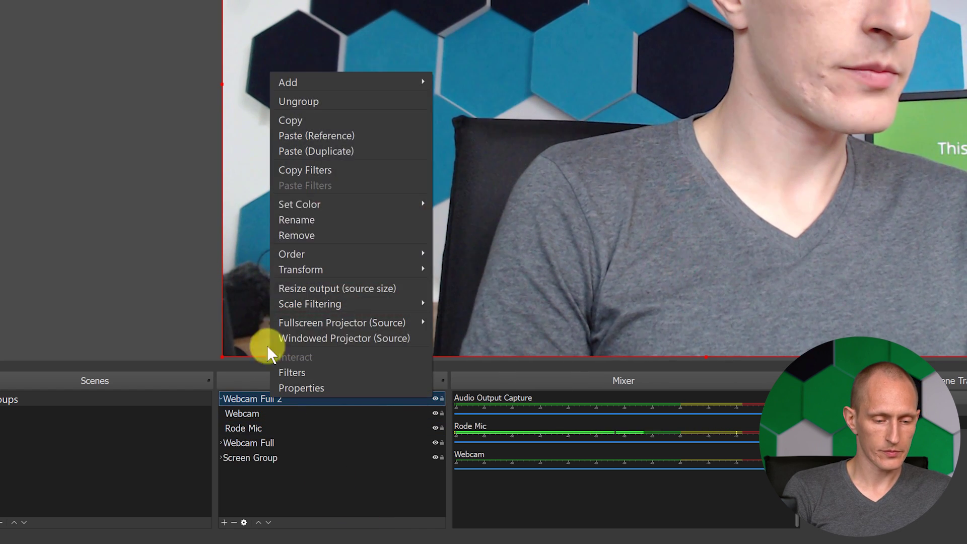
{"action": "left_click", "coordinate": [330, 215]}
{"action": "key", "text": "BackSpace"}
{"action": "key", "text": "BackSpace"}
{"action": "key", "text": "BackSpace"}
{"action": "key", "text": "BackSpace"}
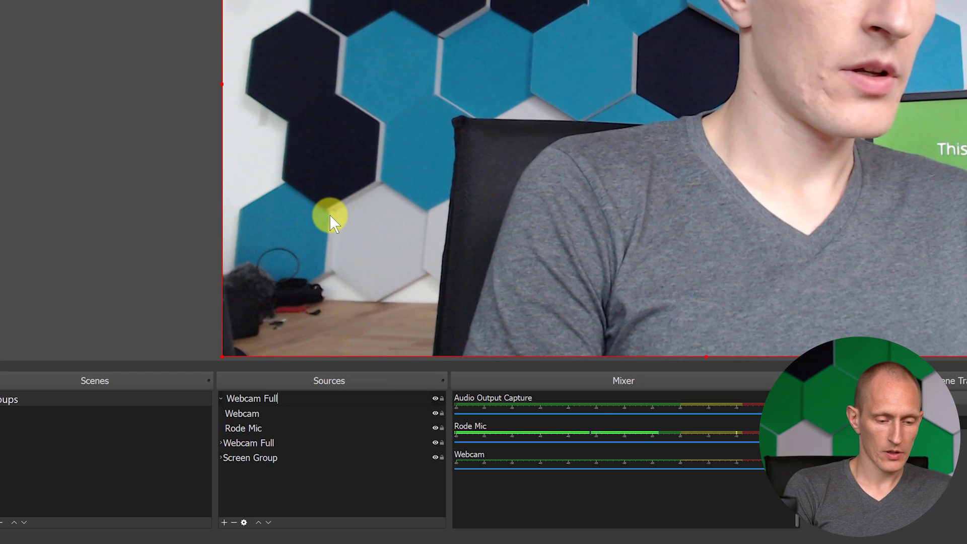
{"action": "key", "text": "BackSpace"}
{"action": "key", "text": "BackSpace"}
{"action": "type", "text": "Bubble"}
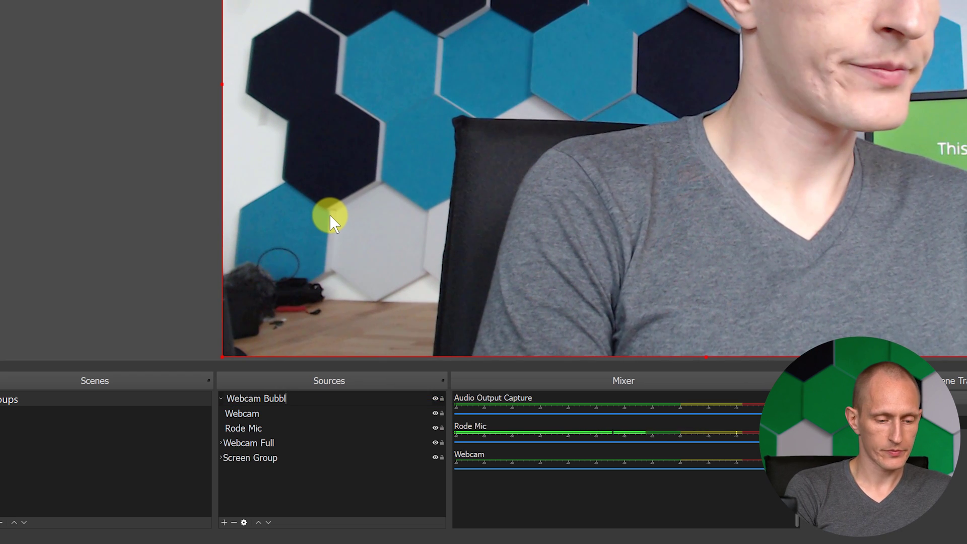
{"action": "key", "text": "Return"}
Collapse the Webcam Bubble group in the sources list and clear the selection
{"action": "left_click", "coordinate": [226, 397]}
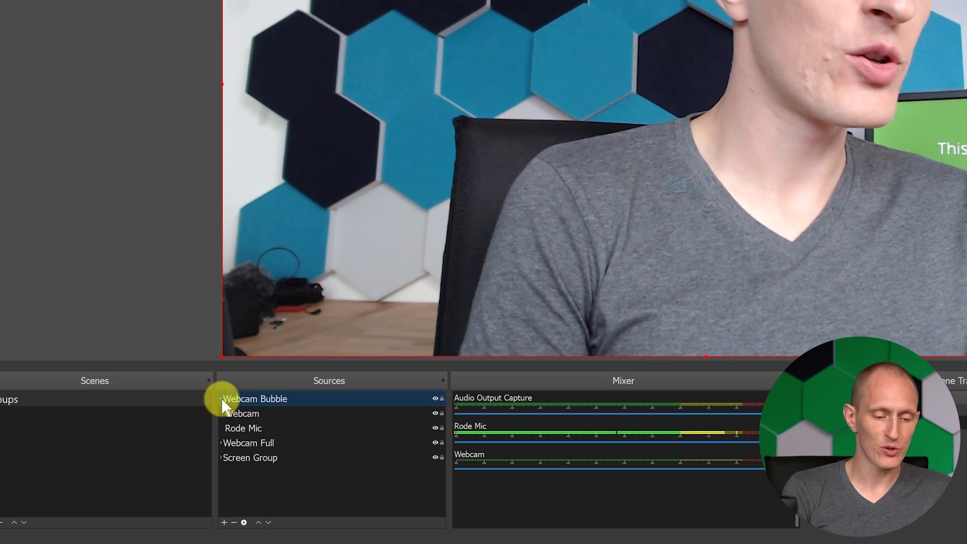
{"action": "left_click", "coordinate": [221, 398]}
{"action": "left_click", "coordinate": [286, 433]}
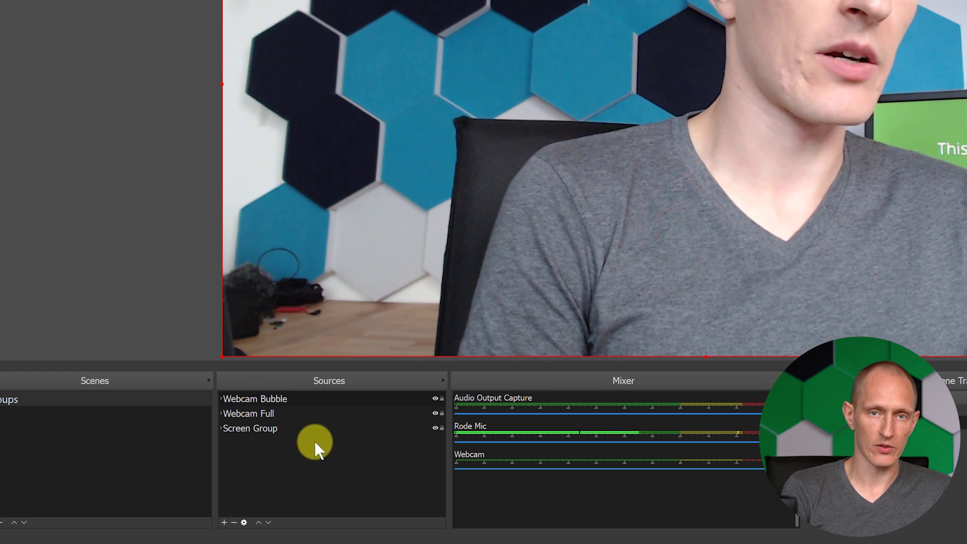
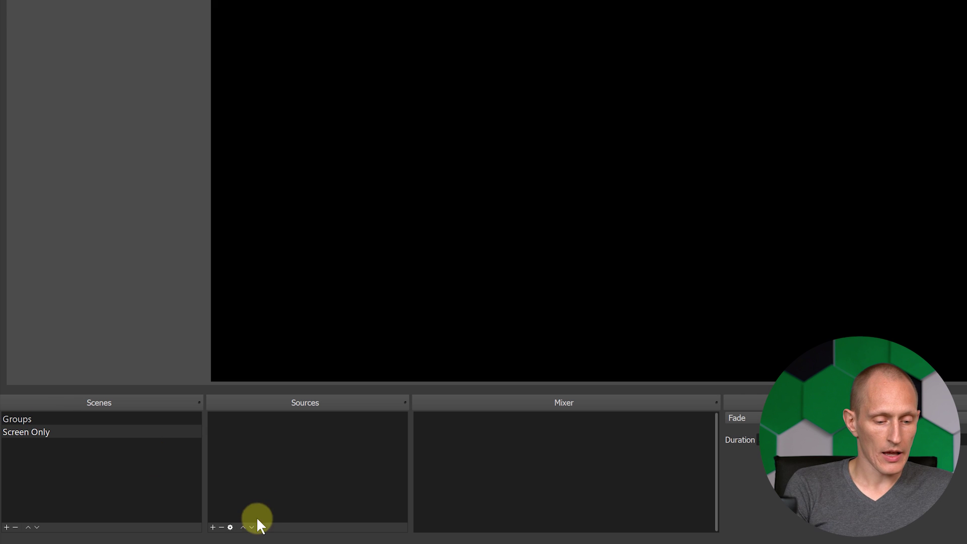
Add the existing Screen Group as a group source to the Screen Only scene
{"action": "left_click", "coordinate": [212, 527]}
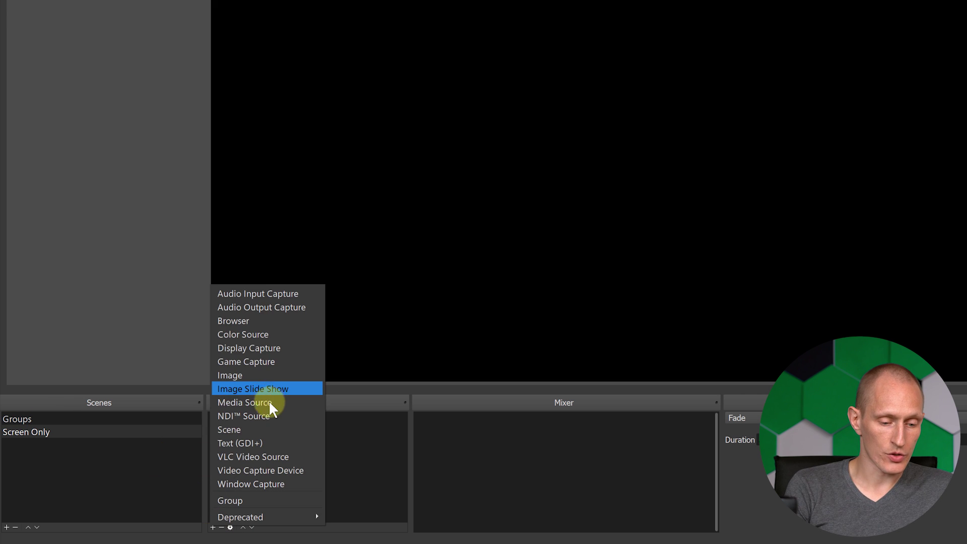
{"action": "left_click", "coordinate": [239, 500]}
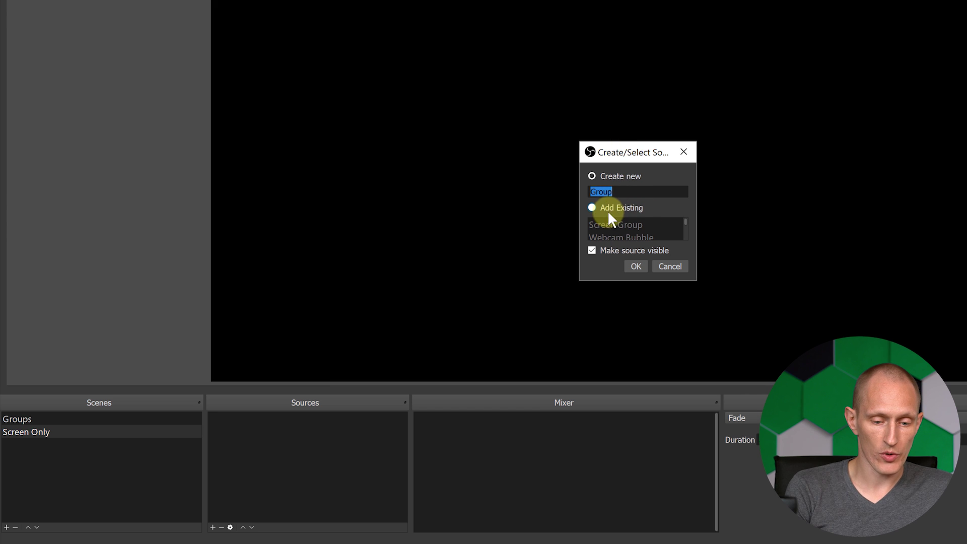
{"action": "left_click", "coordinate": [592, 207]}
{"action": "left_click", "coordinate": [612, 225]}
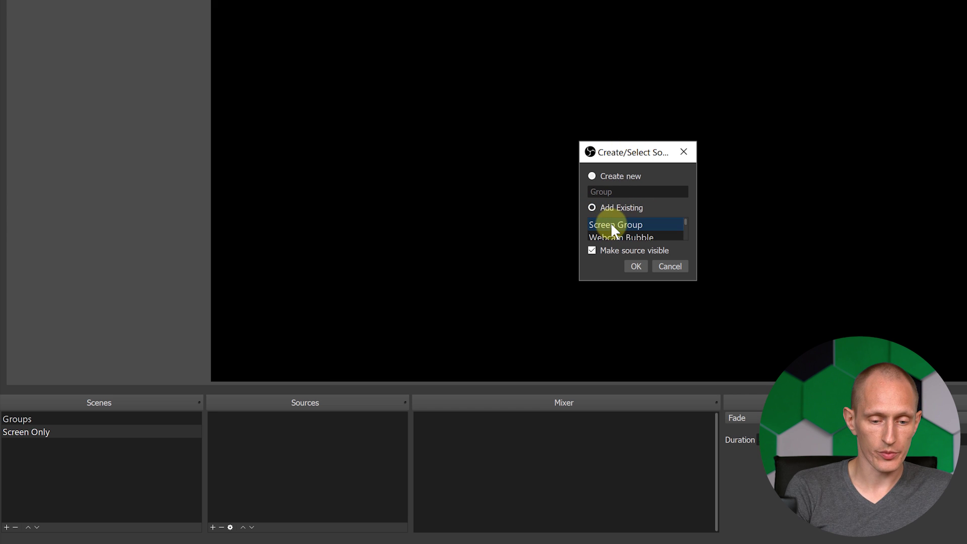
{"action": "left_click", "coordinate": [636, 266]}
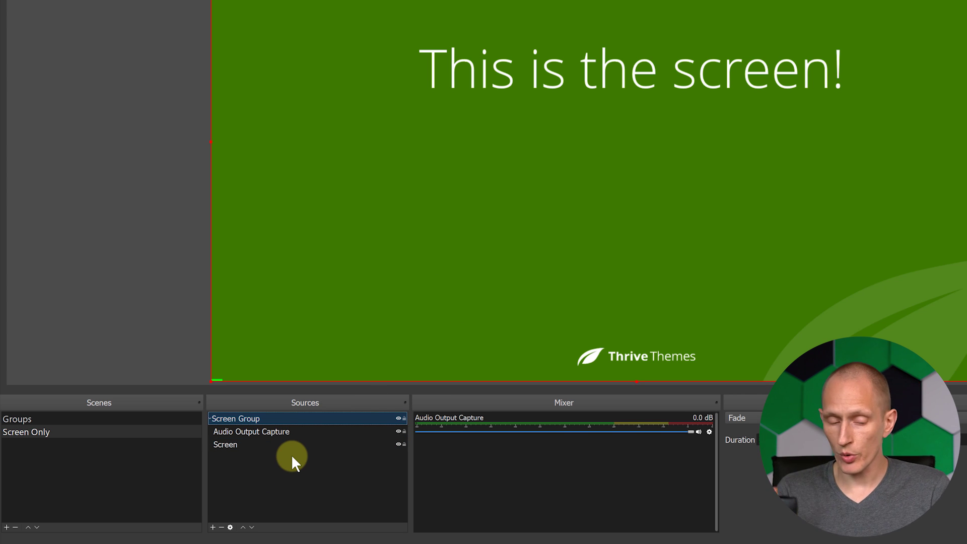
Add the existing Rode Mic audio input capture to the Screen Only scene
{"action": "left_click", "coordinate": [214, 527]}
{"action": "left_click", "coordinate": [285, 295]}
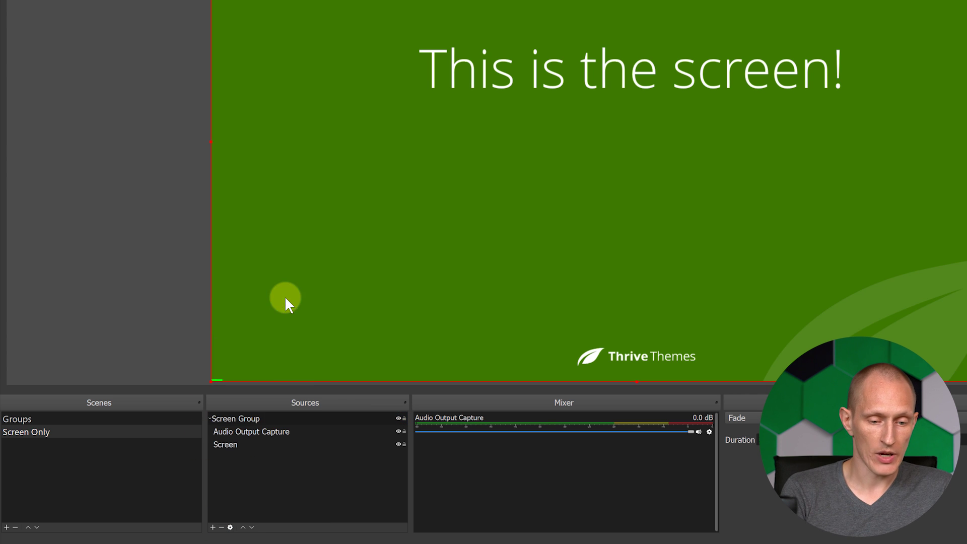
{"action": "left_click", "coordinate": [607, 207]}
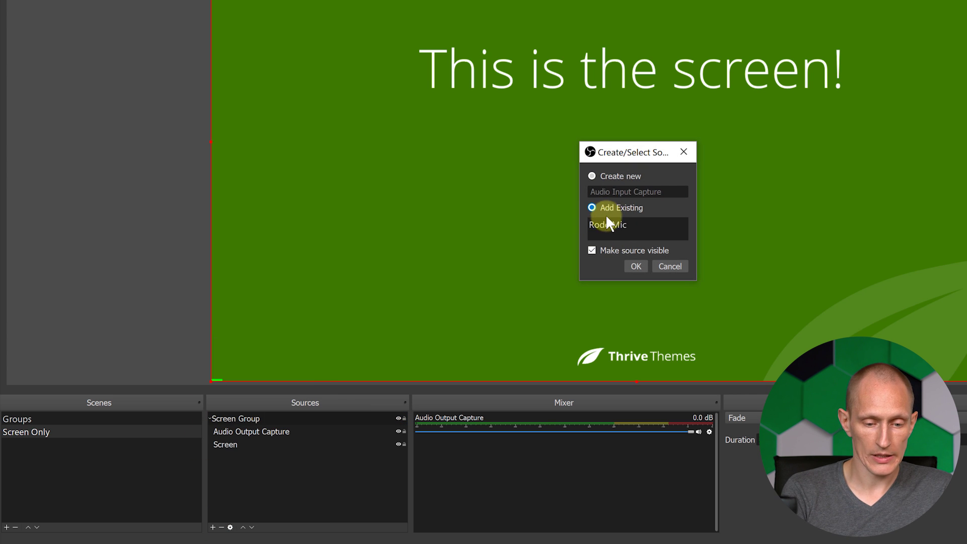
{"action": "left_click", "coordinate": [636, 266]}
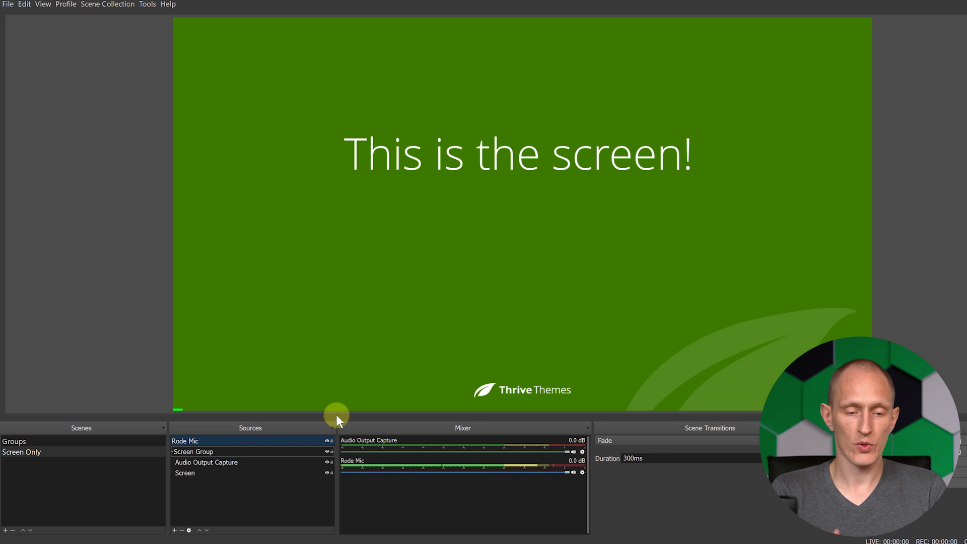
Create a new scene named Live Only
{"action": "left_click", "coordinate": [6, 530]}
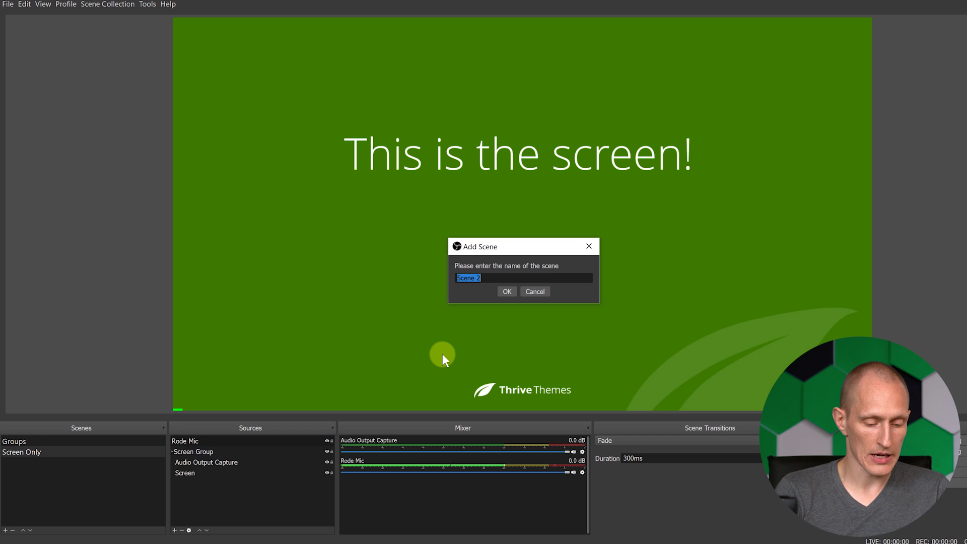
{"action": "type", "text": "Live Only"}
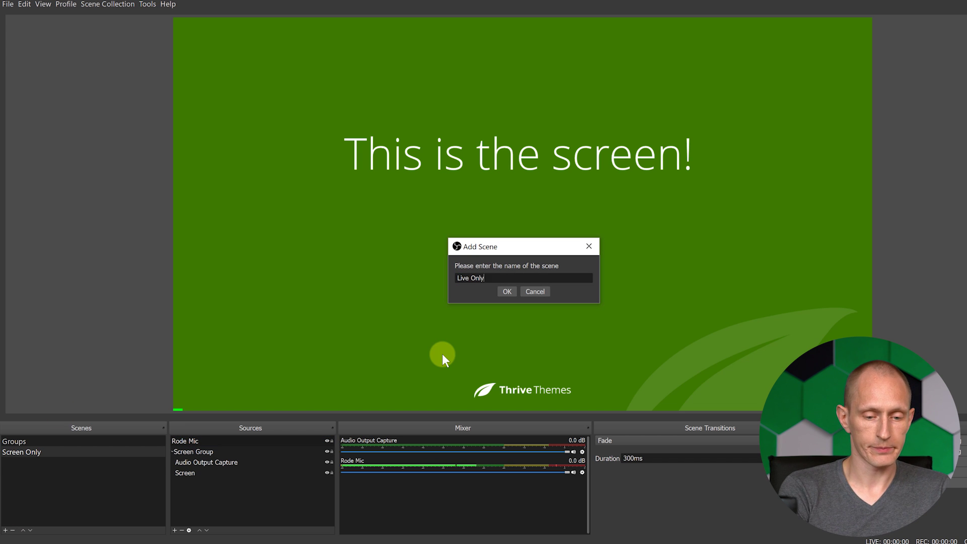
{"action": "key", "text": "Return"}
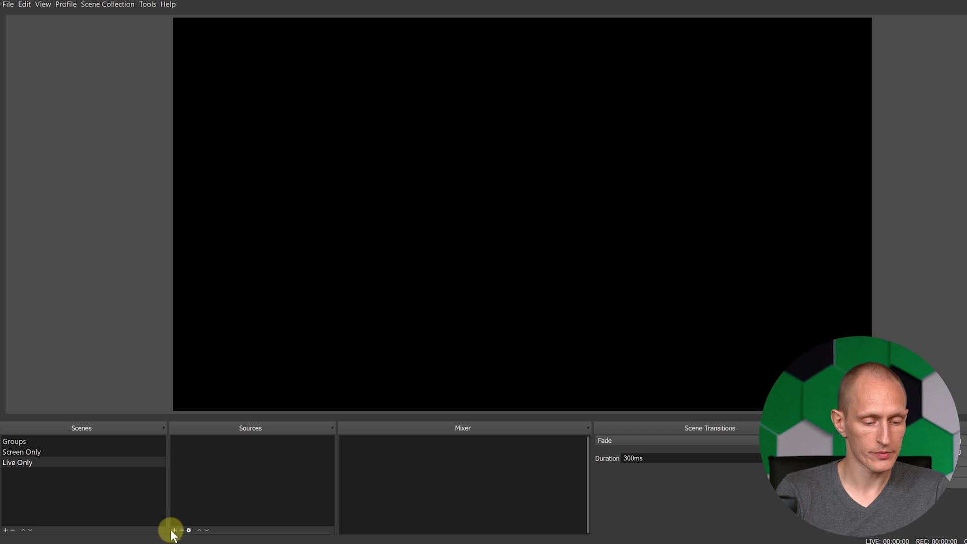
Add the existing Webcam Full group to the Live Only scene, enlarging the source selection dialog to show all groups
{"action": "left_click", "coordinate": [175, 530]}
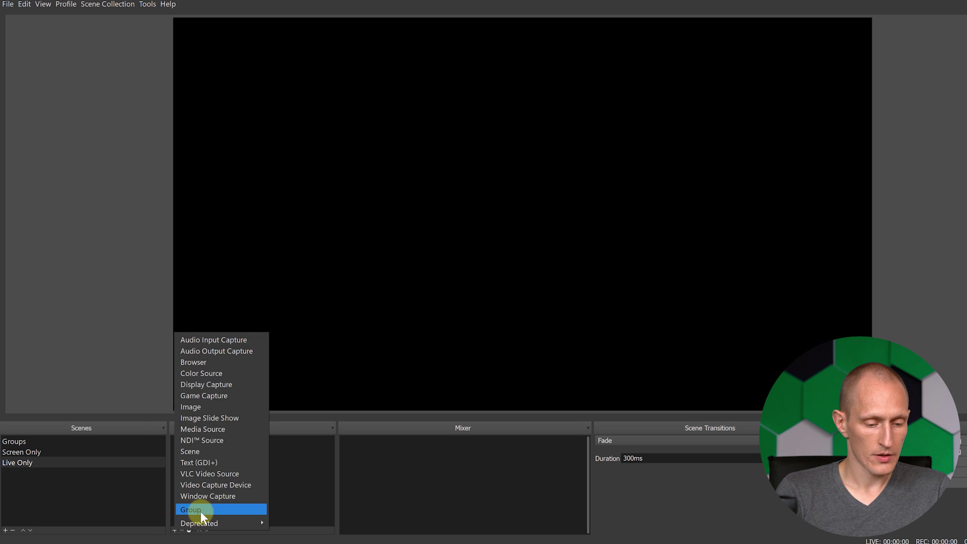
{"action": "left_click", "coordinate": [200, 512]}
{"action": "left_click", "coordinate": [494, 268]}
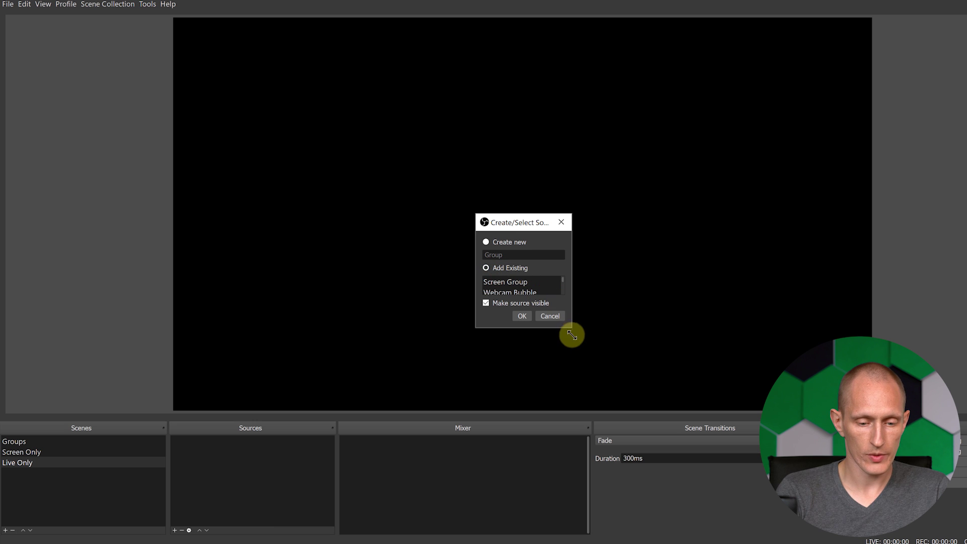
{"action": "left_click_drag", "start_coordinate": [571, 328], "coordinate": [579, 384]}
{"action": "left_click", "coordinate": [512, 302]}
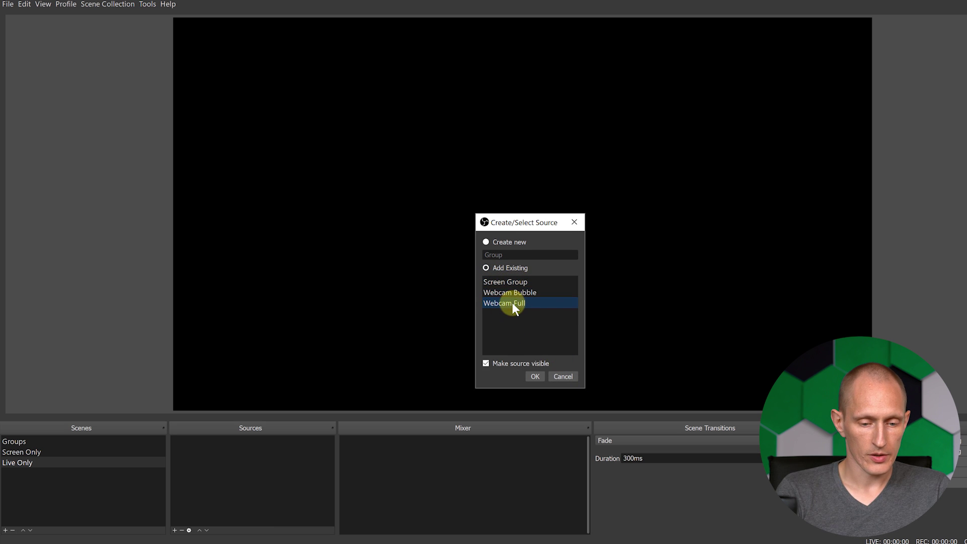
{"action": "left_click", "coordinate": [535, 377]}
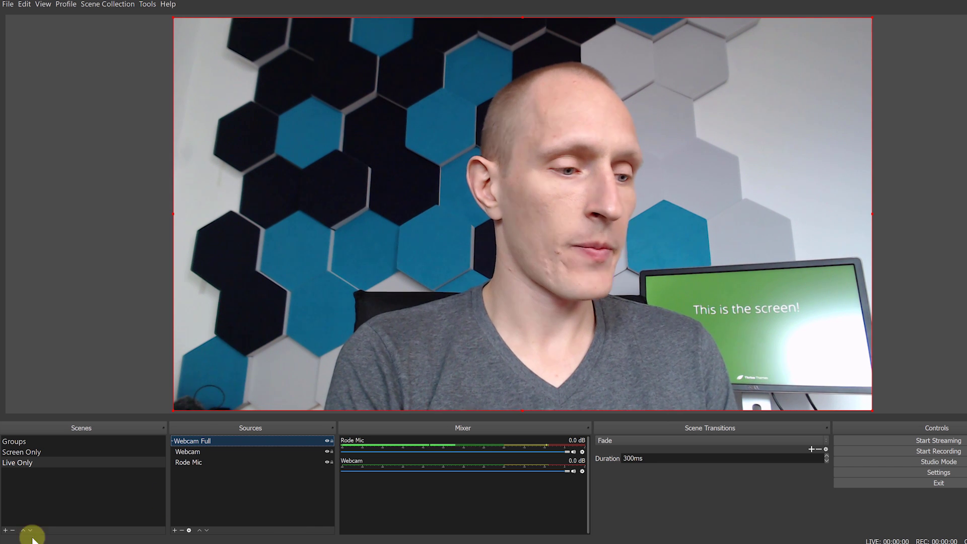
Create a new scene named Screen and Live
{"action": "left_click", "coordinate": [6, 530]}
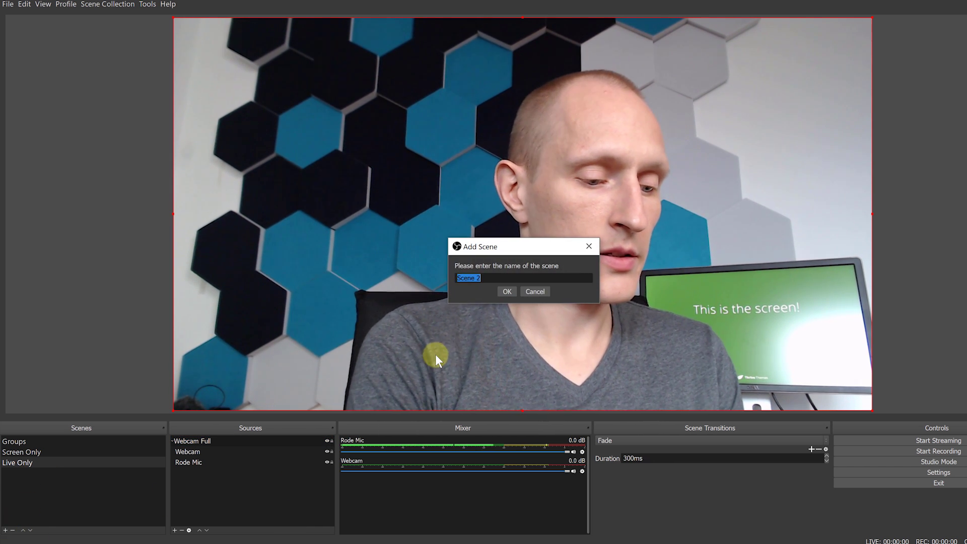
{"action": "type", "text": "Sc"}
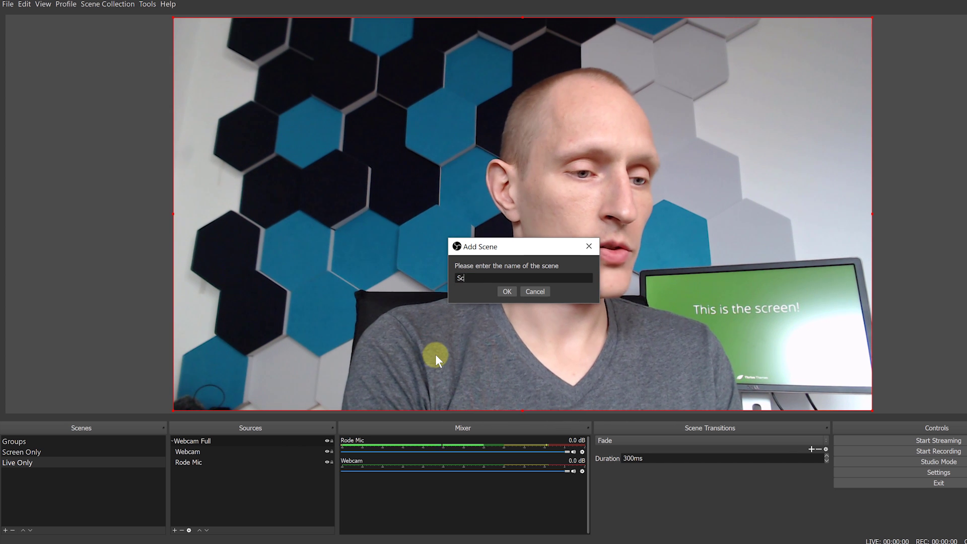
{"action": "type", "text": "reen and Live"}
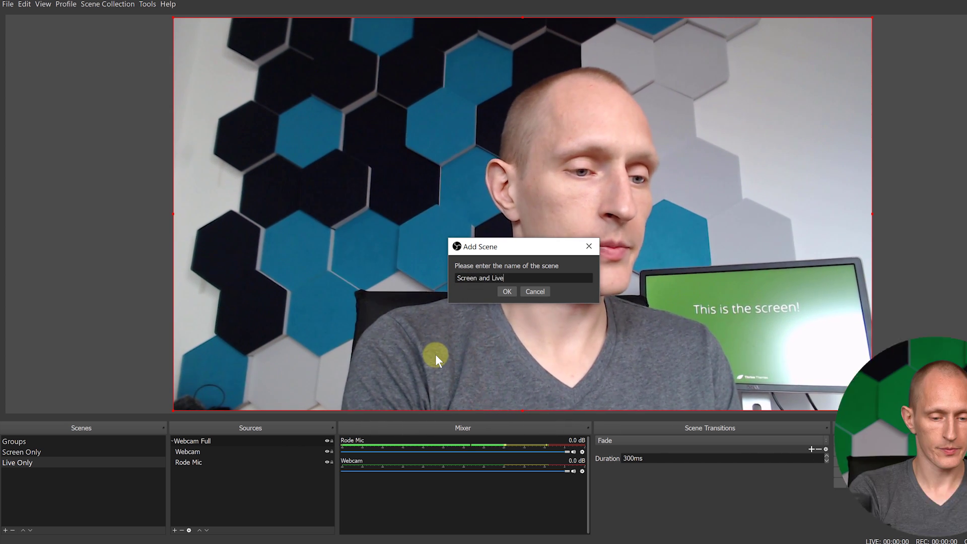
{"action": "key", "text": "Return"}
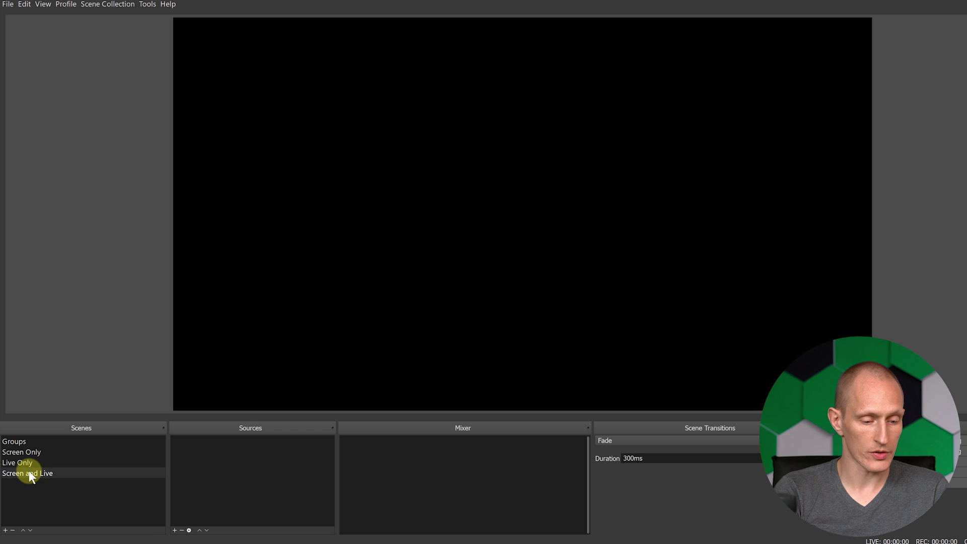
Add the existing Screen Group as a group source to the Screen and Live scene
{"action": "left_click", "coordinate": [175, 529]}
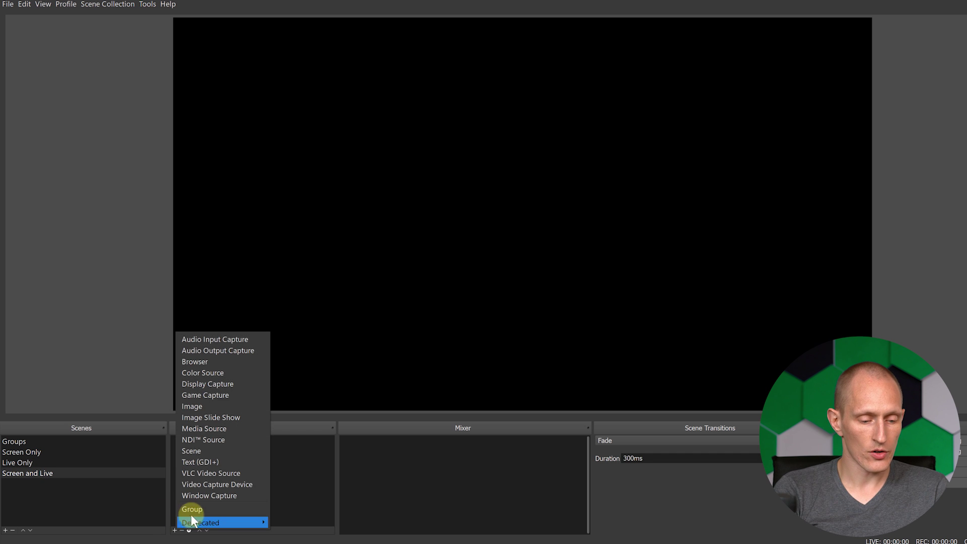
{"action": "left_click", "coordinate": [245, 512]}
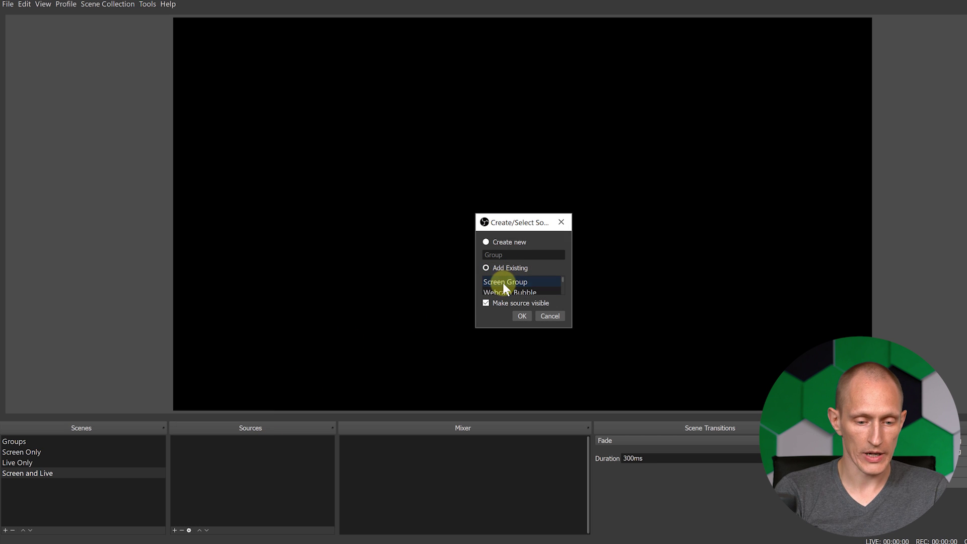
{"action": "left_click", "coordinate": [519, 316]}
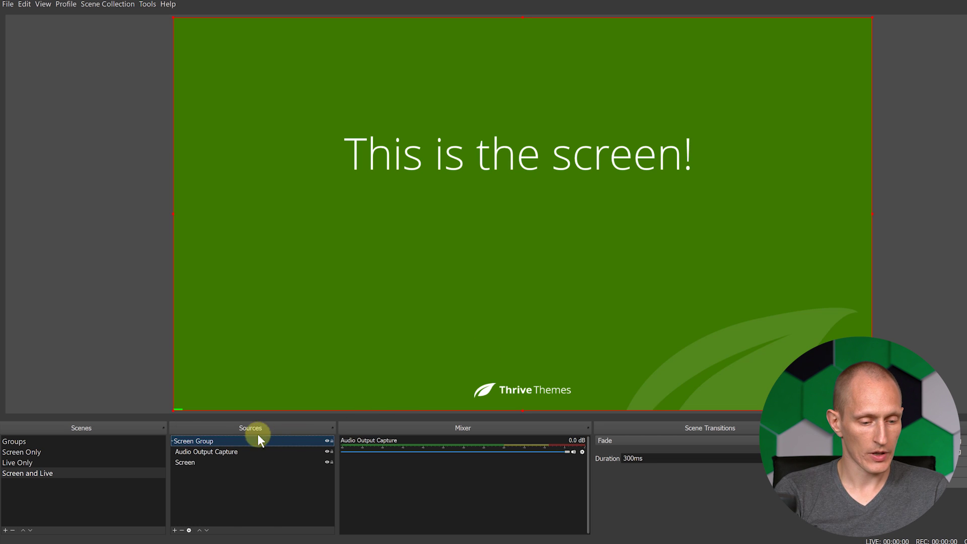
Add the existing Webcam Bubble group to the Screen and Live scene and collapse both groups in the source list
{"action": "left_click", "coordinate": [174, 531]}
{"action": "left_click", "coordinate": [205, 504]}
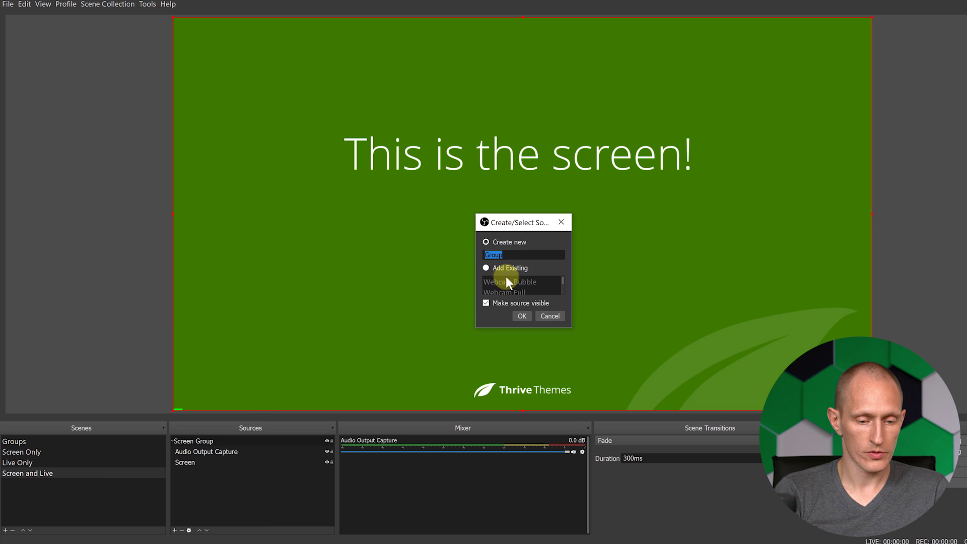
{"action": "left_click", "coordinate": [487, 268]}
{"action": "left_click", "coordinate": [504, 284]}
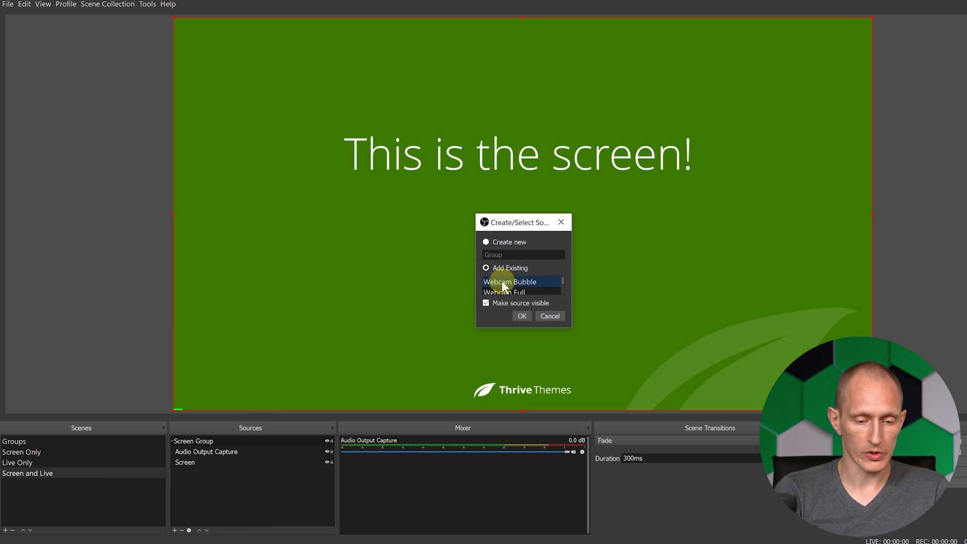
{"action": "left_click", "coordinate": [522, 316]}
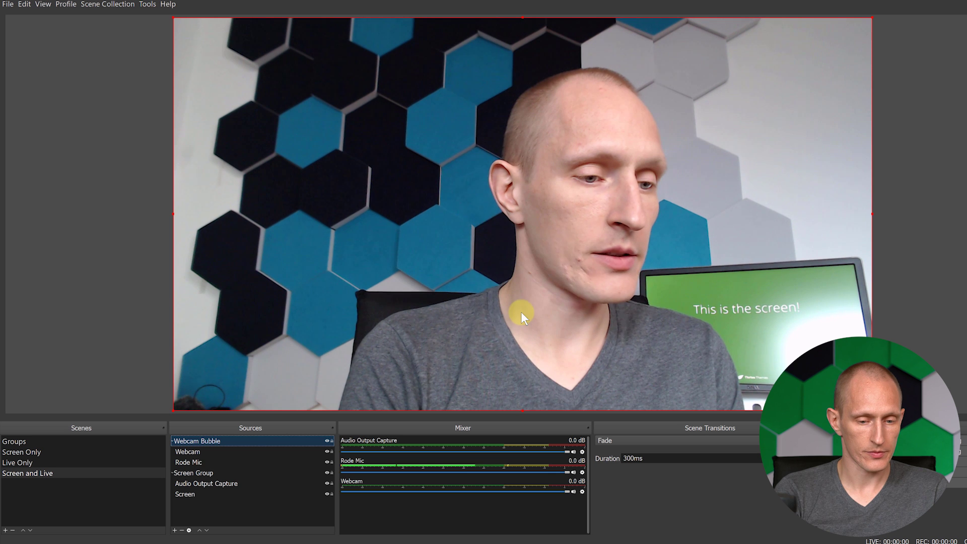
{"action": "left_click", "coordinate": [171, 439]}
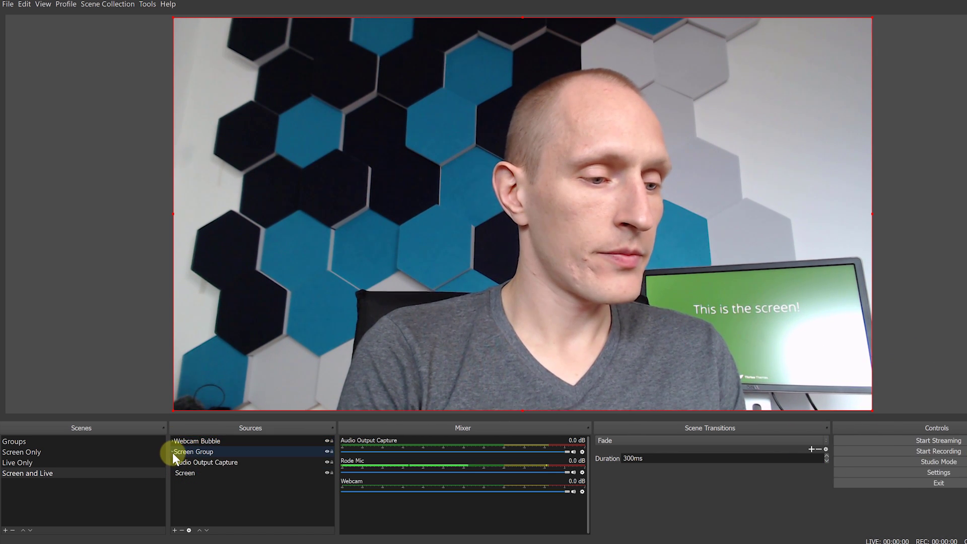
{"action": "left_click", "coordinate": [172, 452]}
Move the Webcam Bubble group below the Screen Group and bring it back above it
{"action": "left_click", "coordinate": [198, 440], "text": "ctrl"}
{"action": "left_click_drag", "start_coordinate": [195, 452], "coordinate": [196, 453]}
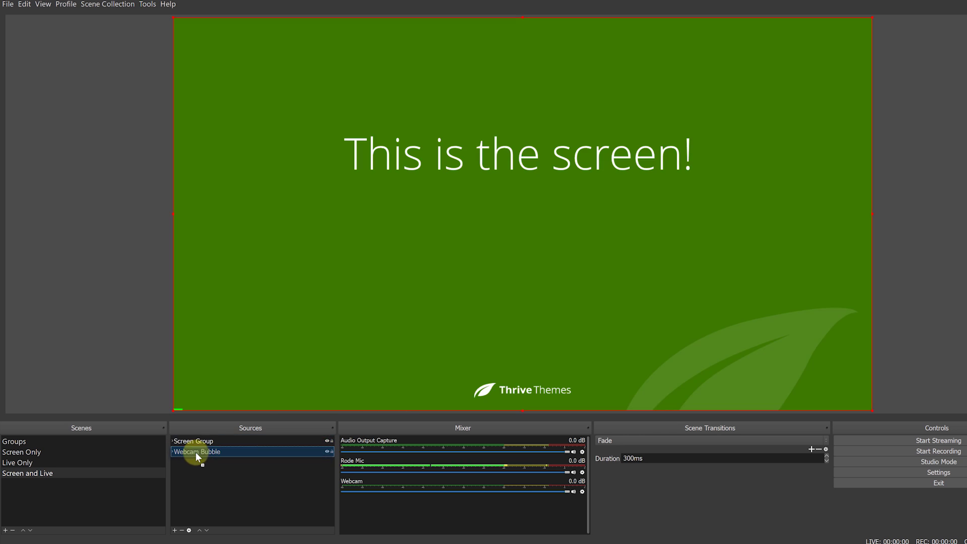
{"action": "left_click", "coordinate": [204, 443], "text": "ctrl"}
{"action": "left_click_drag", "start_coordinate": [204, 449], "coordinate": [204, 458]}
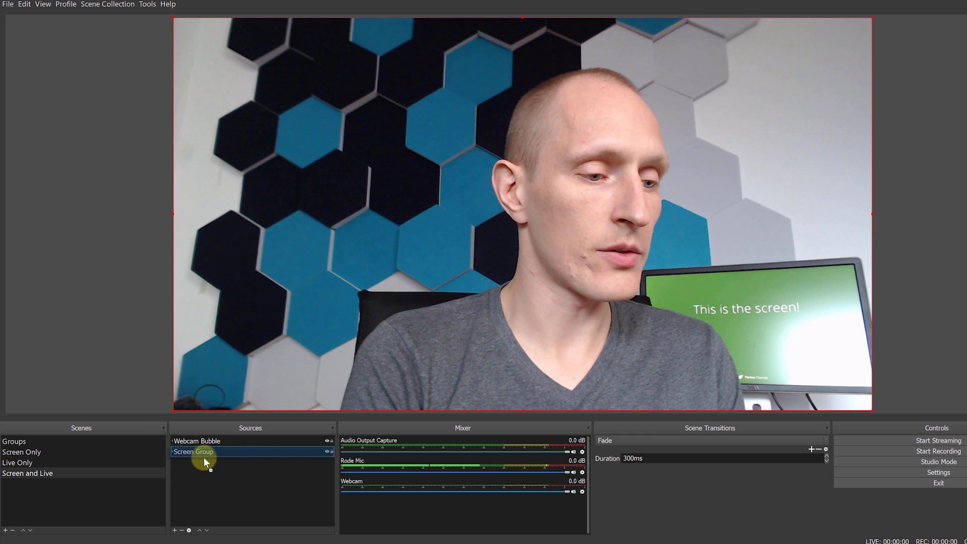
Add an Image Mask/Blend filter with the default name to the Webcam Bubble group
{"action": "left_click", "coordinate": [229, 441]}
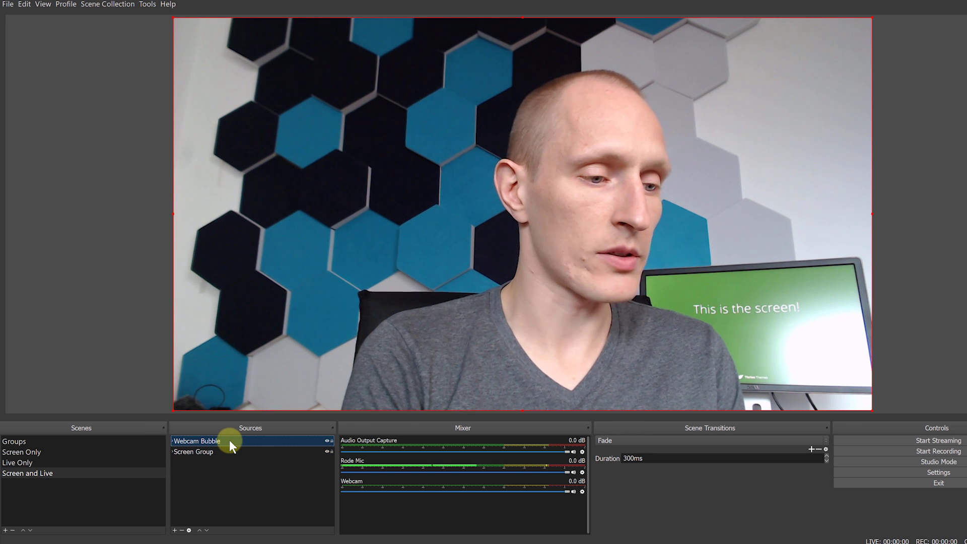
{"action": "right_click", "coordinate": [195, 440]}
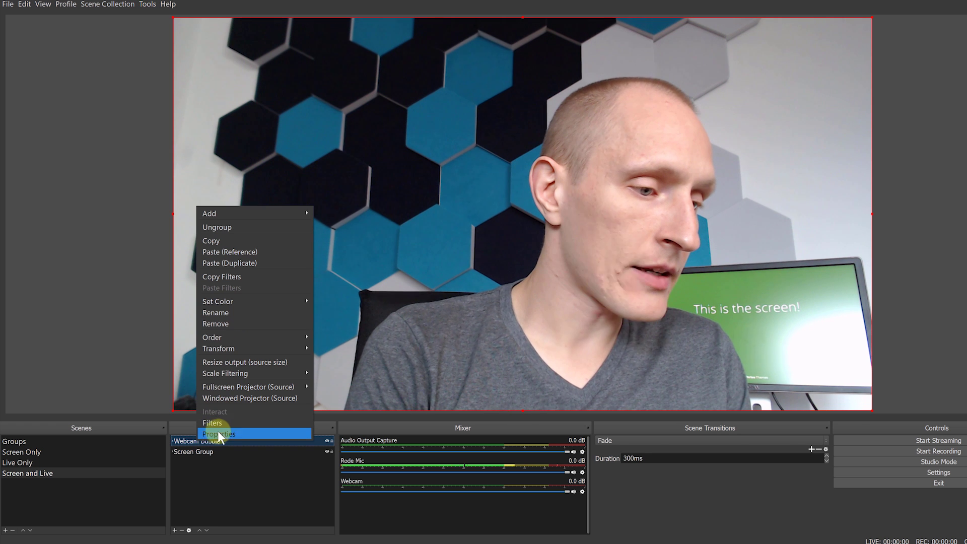
{"action": "left_click", "coordinate": [236, 423]}
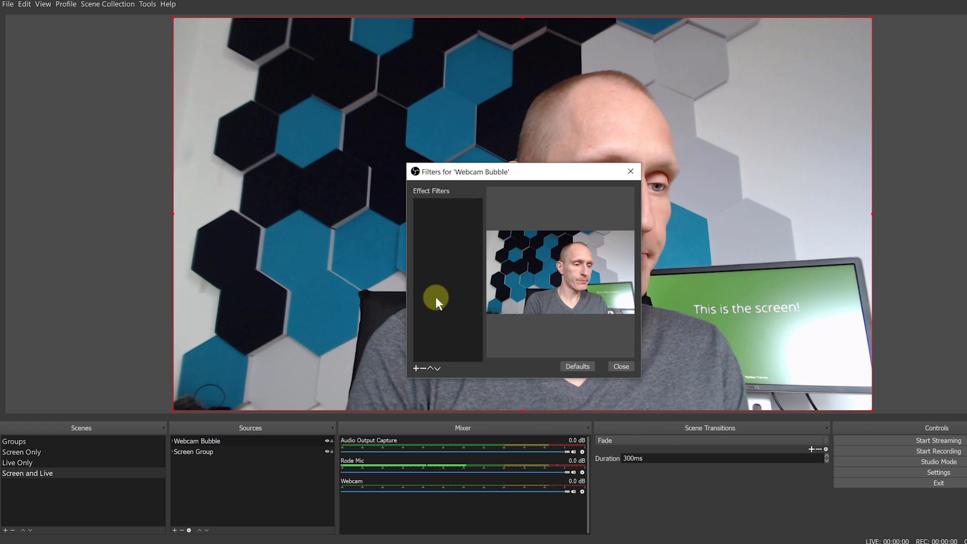
{"action": "left_click", "coordinate": [416, 369]}
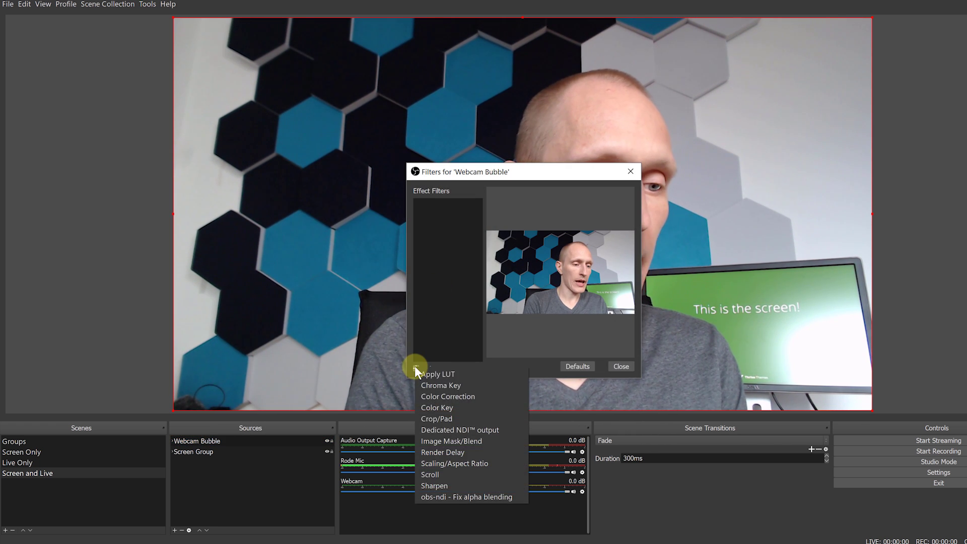
{"action": "left_click", "coordinate": [475, 442]}
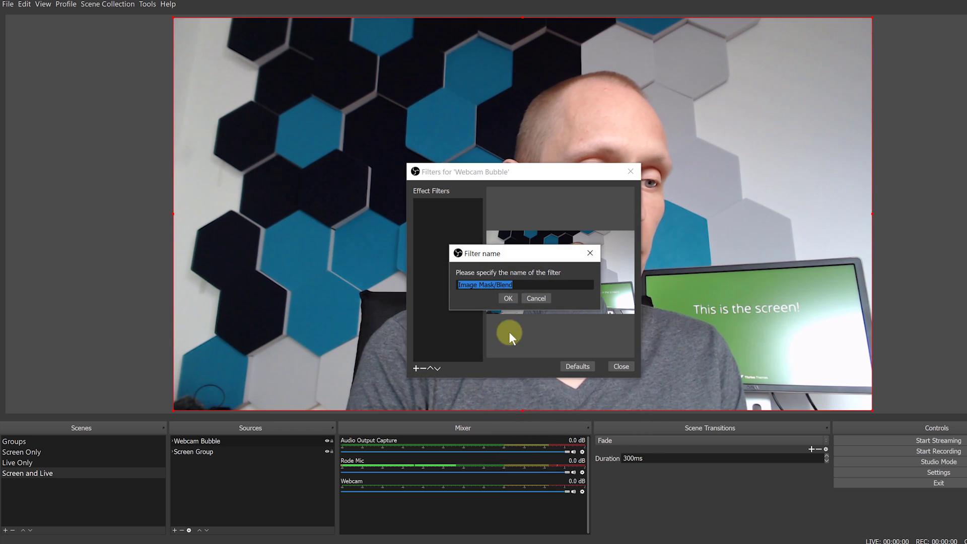
{"action": "left_click", "coordinate": [508, 299]}
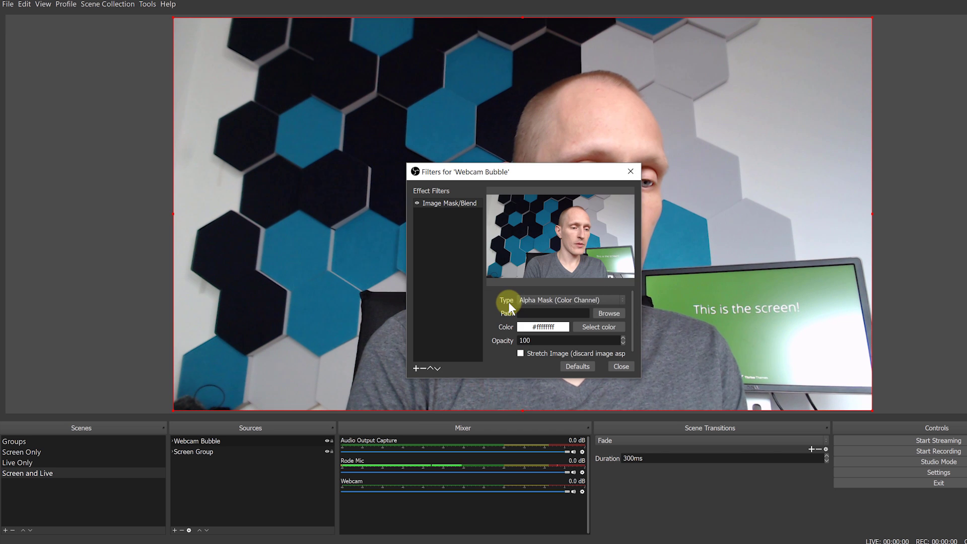
Load obs-circle-mask.png from the TEMP folder as the filter's mask image and close the filter settings
{"action": "left_click", "coordinate": [607, 313]}
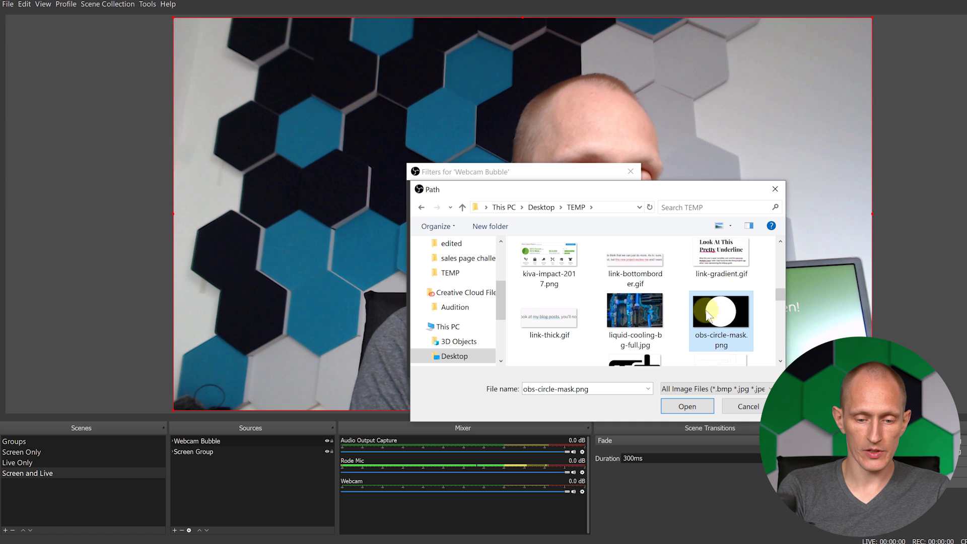
{"action": "left_click", "coordinate": [684, 407]}
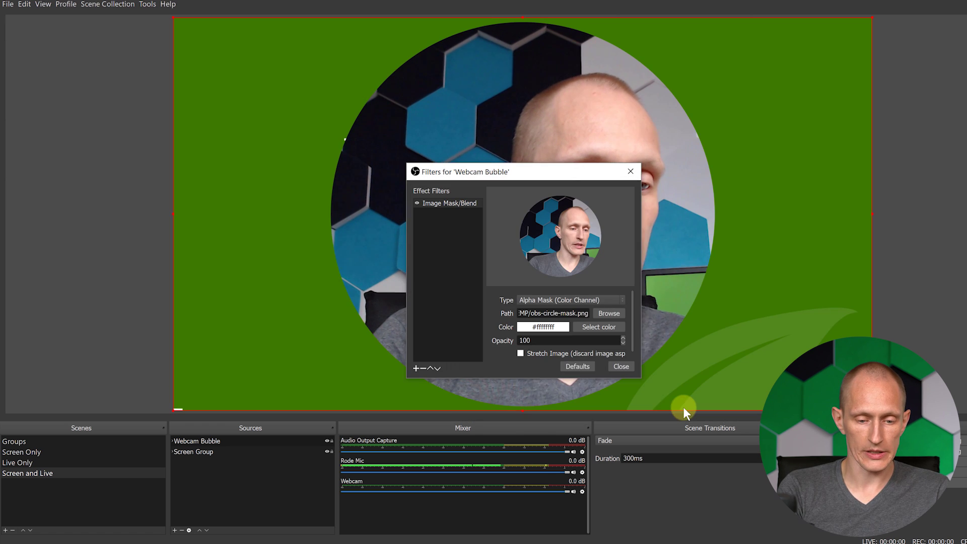
{"action": "left_click", "coordinate": [620, 367]}
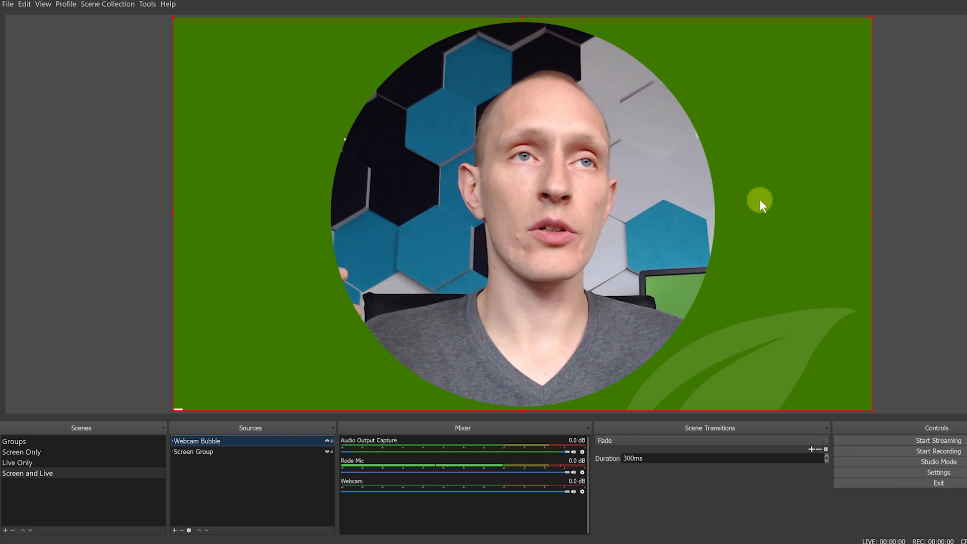
Shrink the webcam bubble to about half size and place it in the lower-right corner of the canvas
{"action": "left_click", "coordinate": [190, 31]}
{"action": "left_click_drag", "start_coordinate": [188, 26], "coordinate": [522, 204]}
{"action": "left_click", "coordinate": [703, 285]}
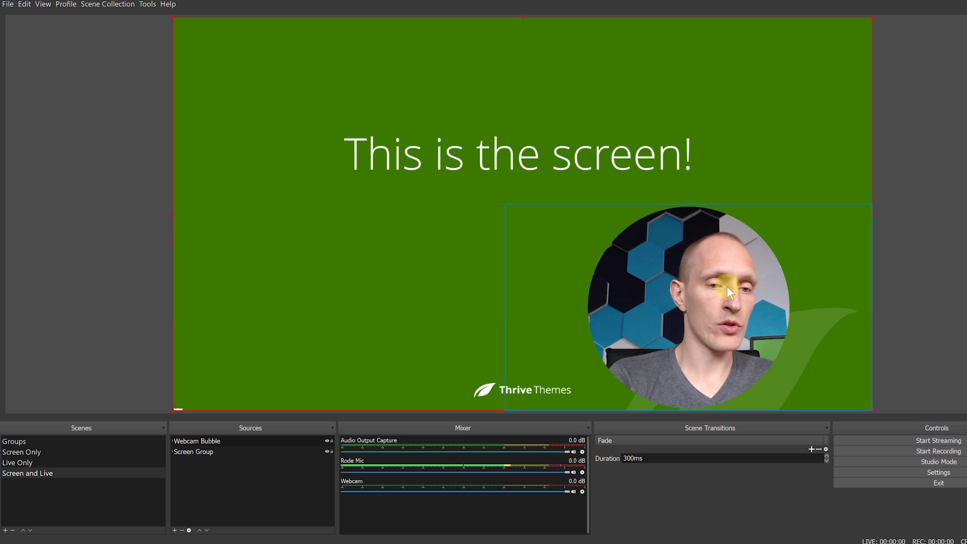
Narrow the webcam bubble's bounding box on its left and right sides so it fits closely around the circle
{"action": "left_click", "coordinate": [597, 280]}
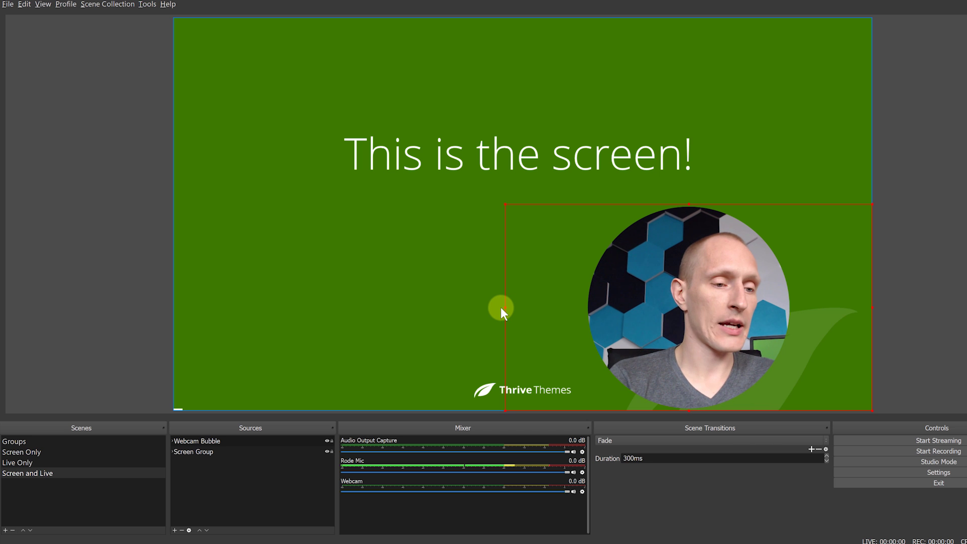
{"action": "left_click_drag", "start_coordinate": [506, 307], "coordinate": [581, 312]}
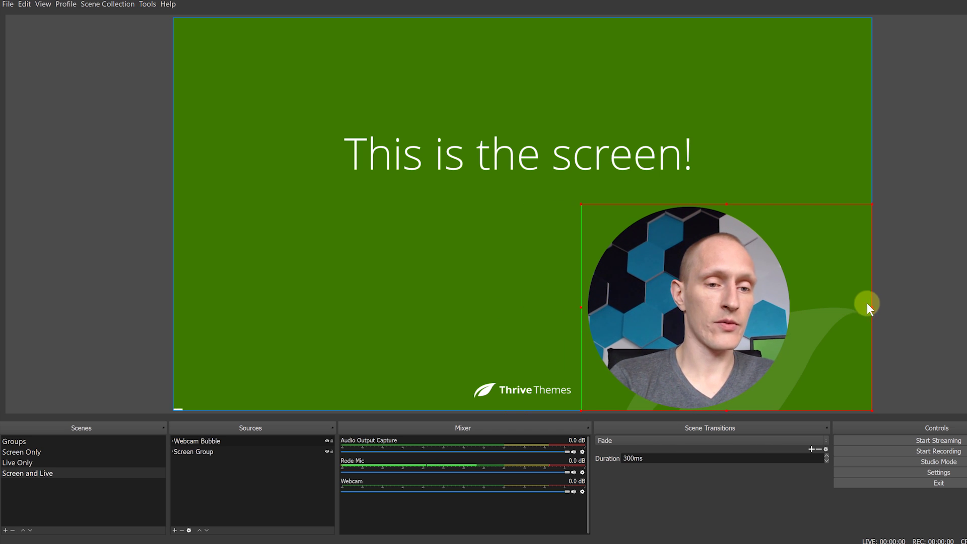
{"action": "left_click_drag", "start_coordinate": [873, 307], "coordinate": [793, 308]}
Move the webcam bubble closer to the canvas's lower-right corner and scale it down further
{"action": "left_click_drag", "start_coordinate": [700, 297], "coordinate": [775, 293]}
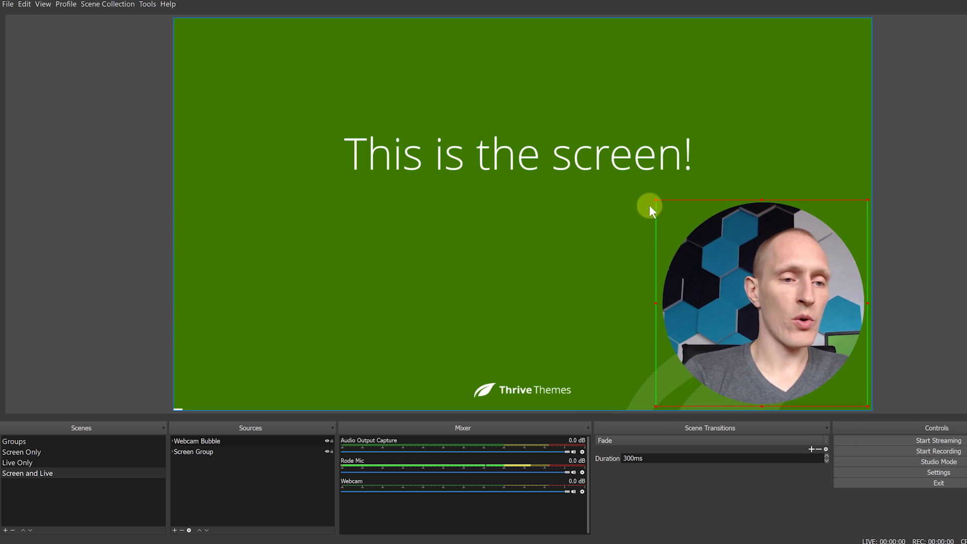
{"action": "left_click_drag", "start_coordinate": [655, 200], "coordinate": [696, 249]}
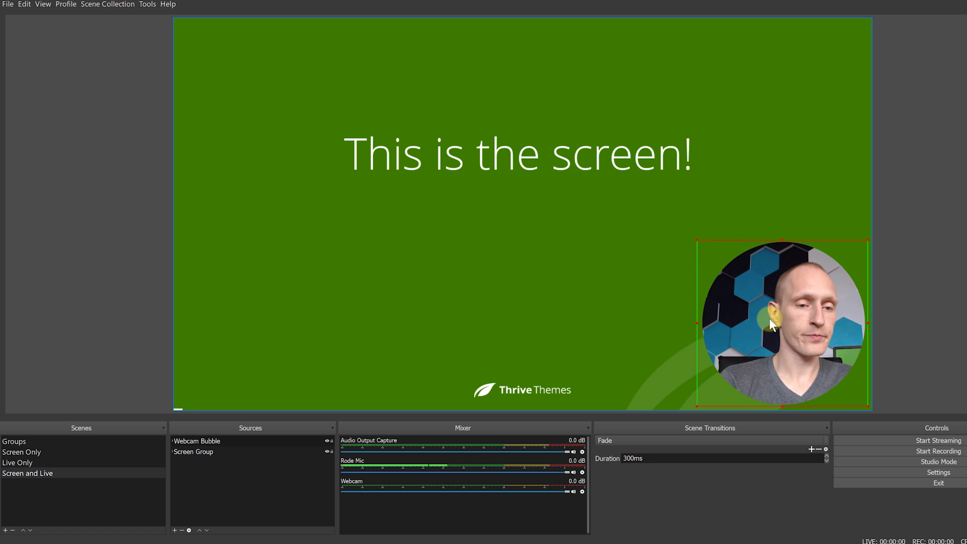
{"action": "left_click", "coordinate": [906, 290]}
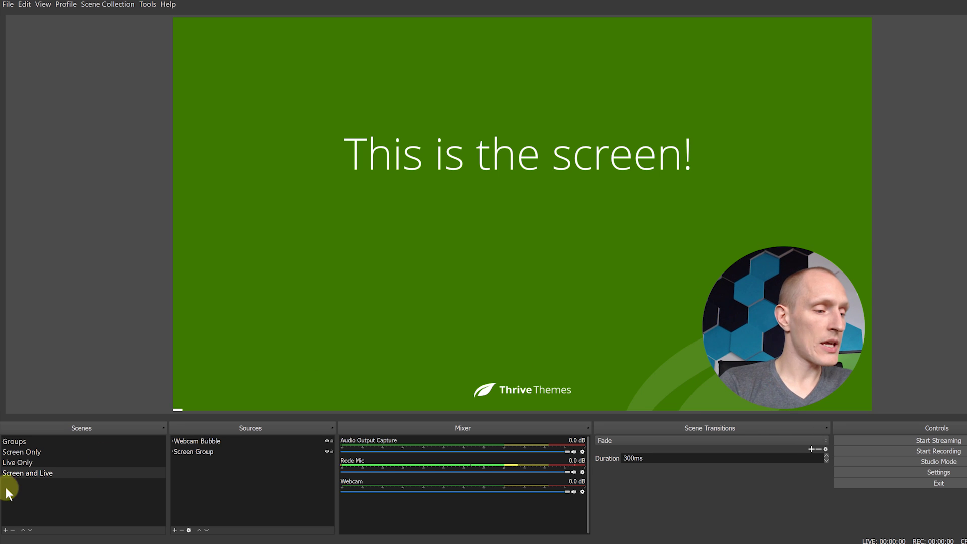
Preview the Screen Only, Live Only, and Screen and Live scenes in turn
{"action": "left_click", "coordinate": [38, 455]}
{"action": "left_click", "coordinate": [24, 463]}
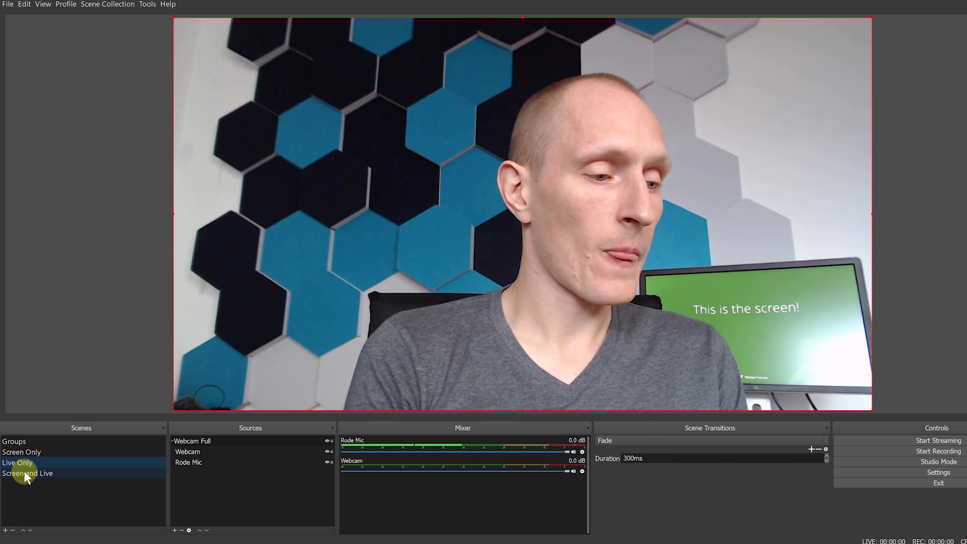
{"action": "left_click", "coordinate": [24, 471]}
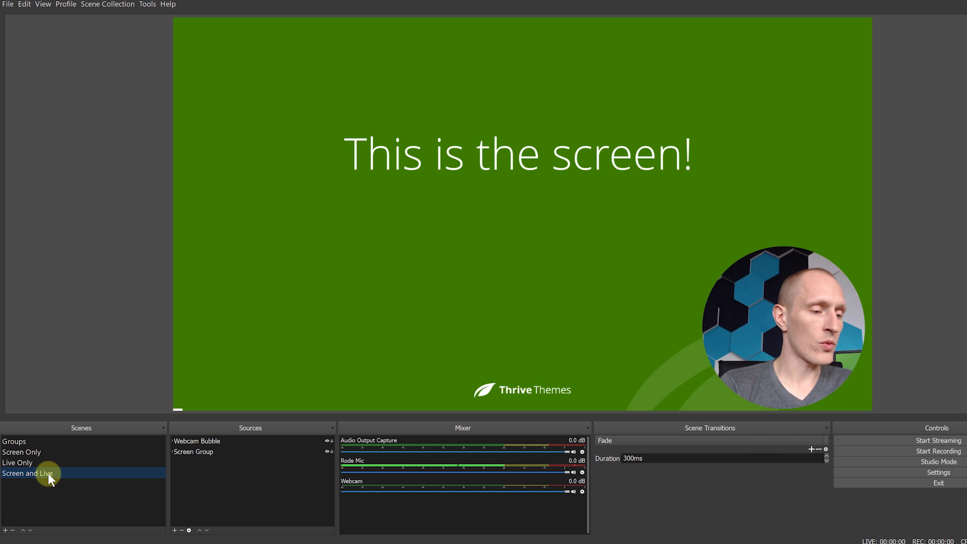
Duplicate the Screen and Live scene as Screen and Live Left and move its webcam bubble to the canvas's lower-left corner
{"action": "right_click", "coordinate": [47, 473]}
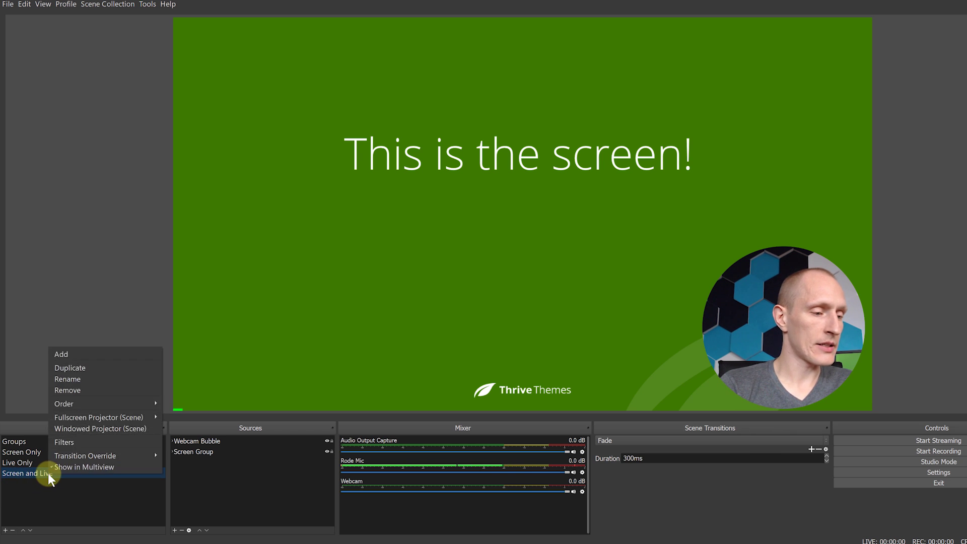
{"action": "left_click", "coordinate": [96, 370]}
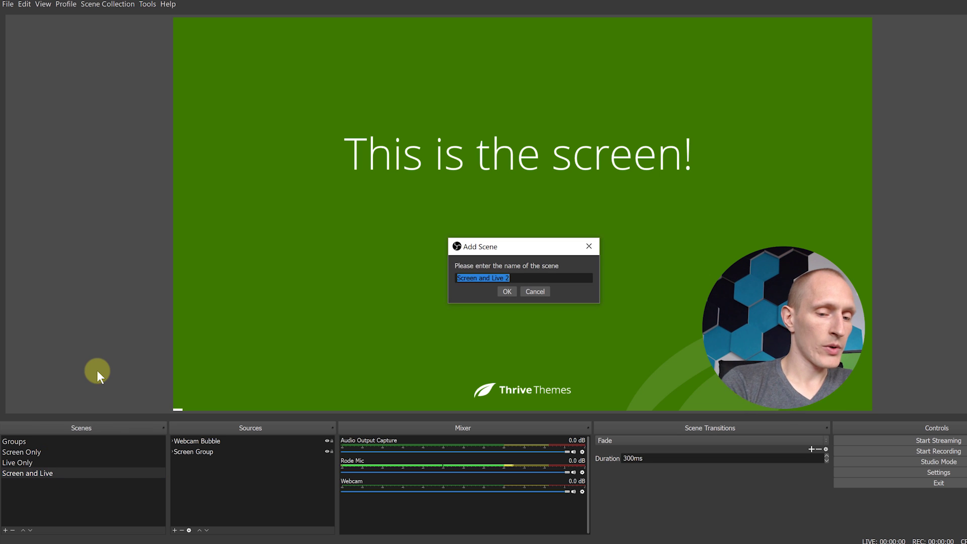
{"action": "key", "text": "End"}
{"action": "key", "text": "BackSpace"}
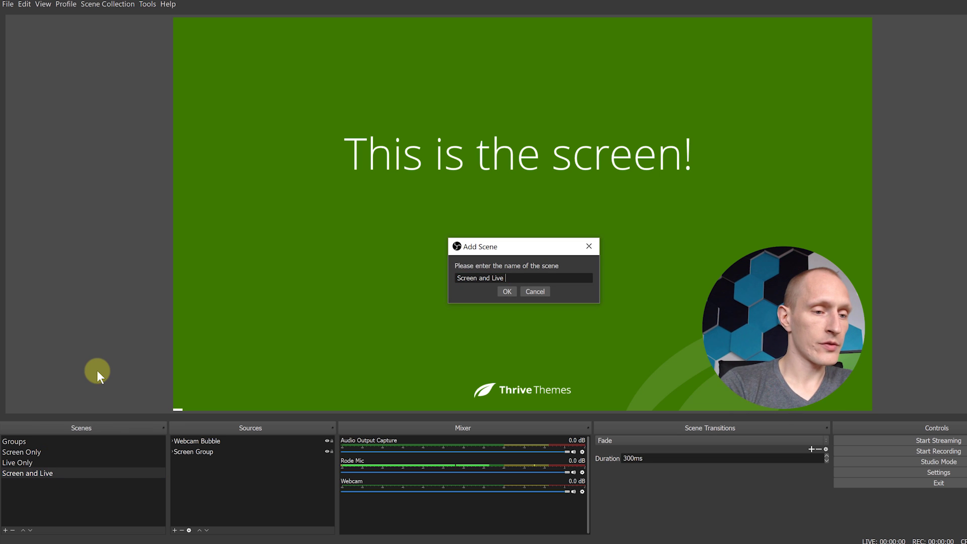
{"action": "type", "text": "Left"}
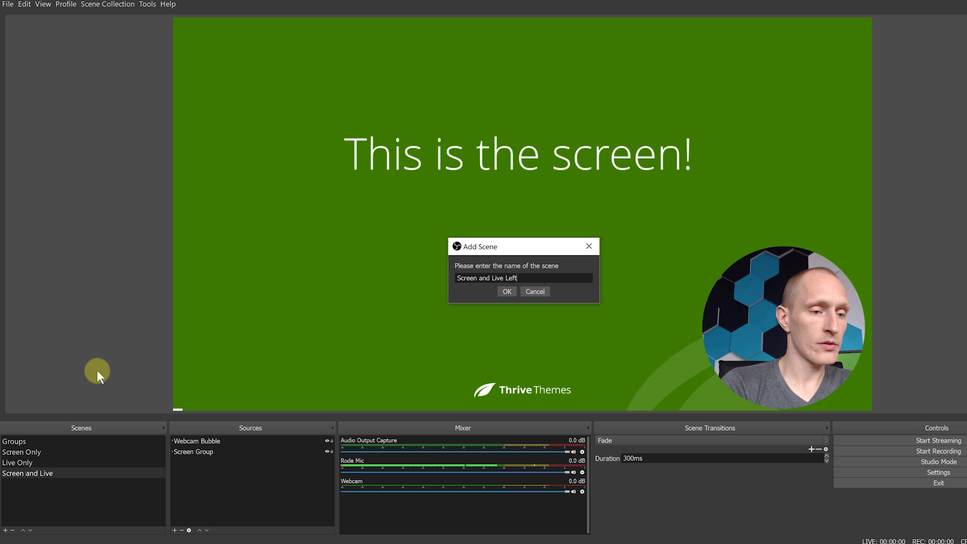
{"action": "key", "text": "Return"}
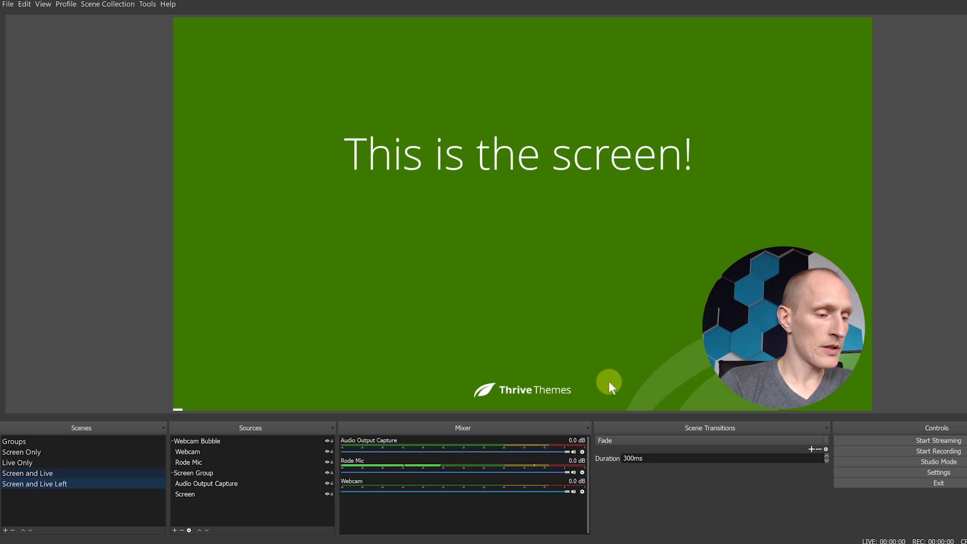
{"action": "left_click_drag", "start_coordinate": [781, 298], "coordinate": [261, 295]}
Switch among Screen and Live, Screen and Live Left, and Screen Only to compare the scene layouts
{"action": "left_click", "coordinate": [19, 473]}
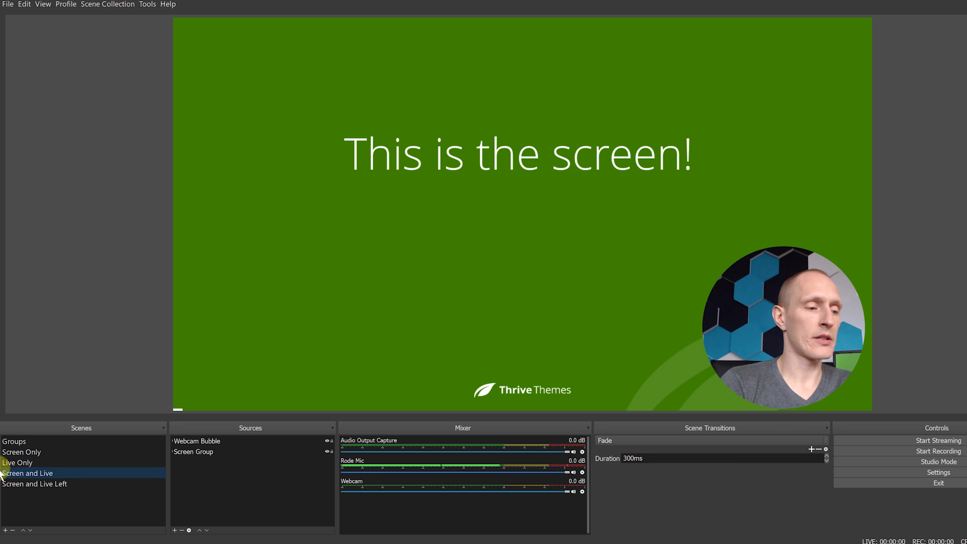
{"action": "left_click", "coordinate": [35, 485]}
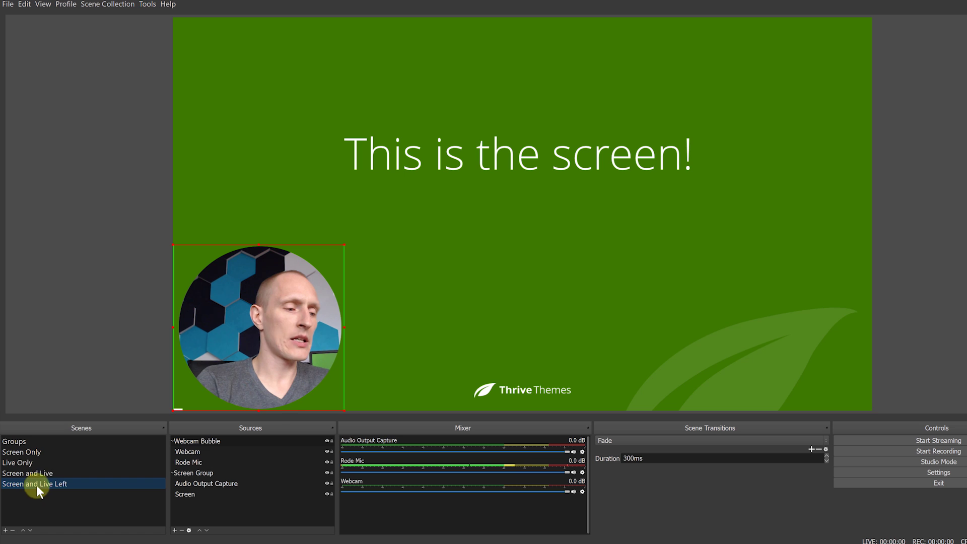
{"action": "left_click", "coordinate": [28, 453]}
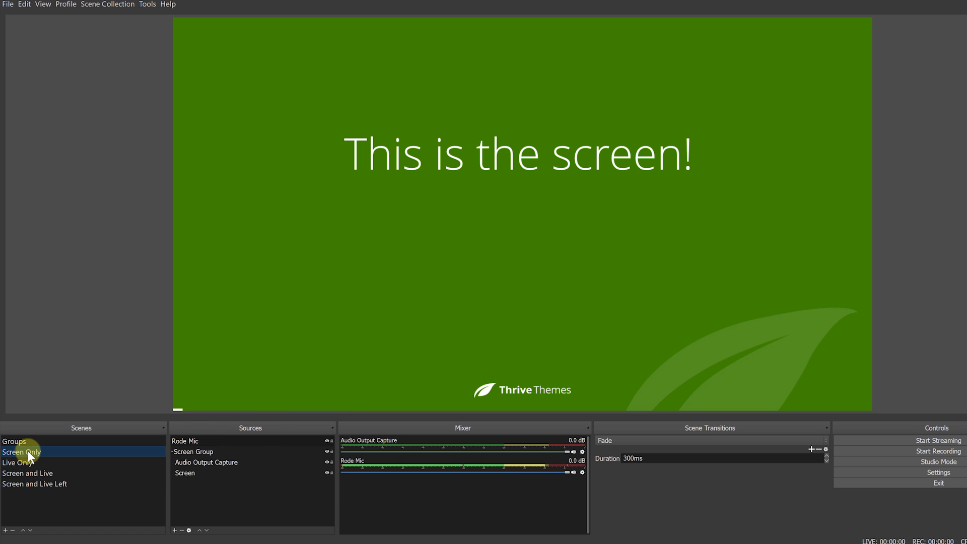
{"action": "left_click", "coordinate": [40, 475]}
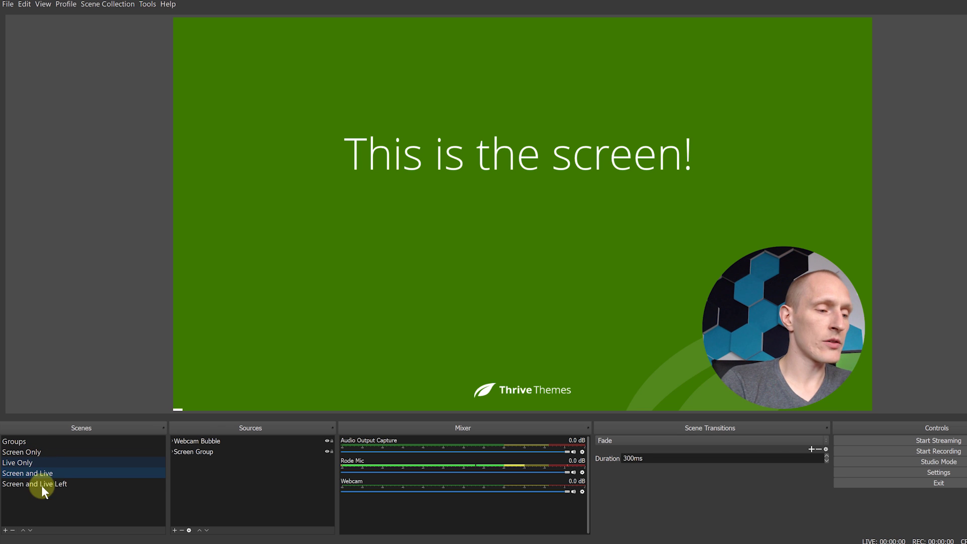